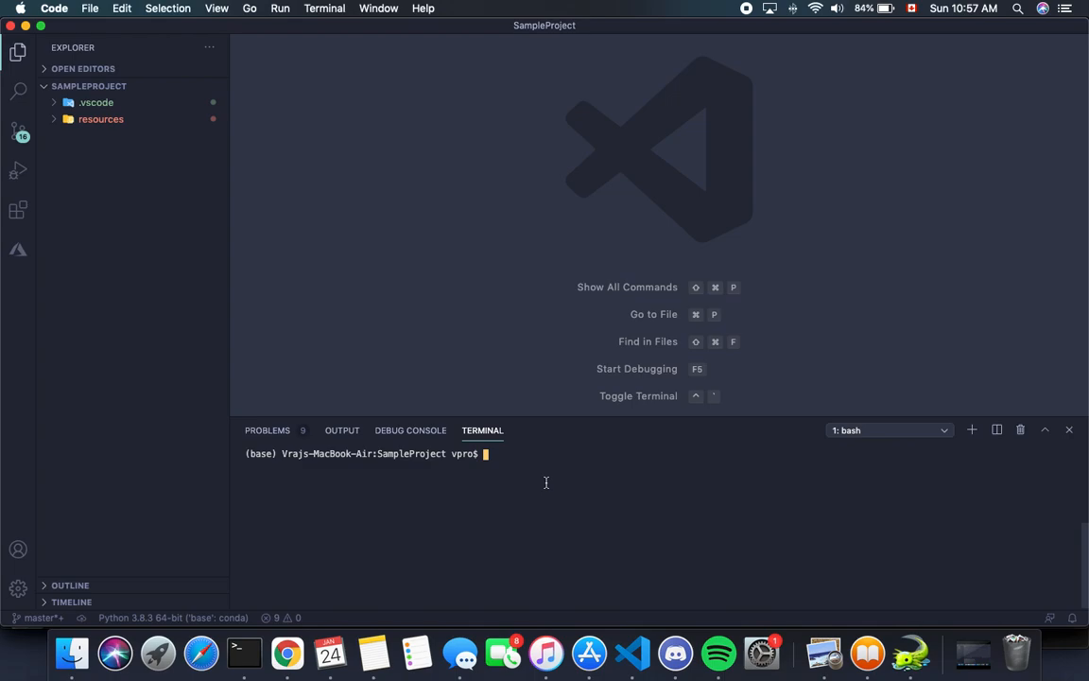
Step: Try to create the environment by running conda env create -n GameProduction in the terminal
{"action": "type", "text": "conda create"}
{"action": "key", "text": "Left"}
{"action": "key", "text": "Left"}
{"action": "key", "text": "Left"}
{"action": "key", "text": "Left"}
{"action": "key", "text": "Left"}
{"action": "key", "text": "Left"}
{"action": "type", "text": "env"}
{"action": "key", "text": "Right"}
{"action": "key", "text": "Right"}
{"action": "key", "text": "Right"}
{"action": "key", "text": "Right"}
{"action": "key", "text": "Right"}
{"action": "key", "text": "Right"}
{"action": "type", "text": "-n GameProduction"}
{"action": "key", "text": "Return"}
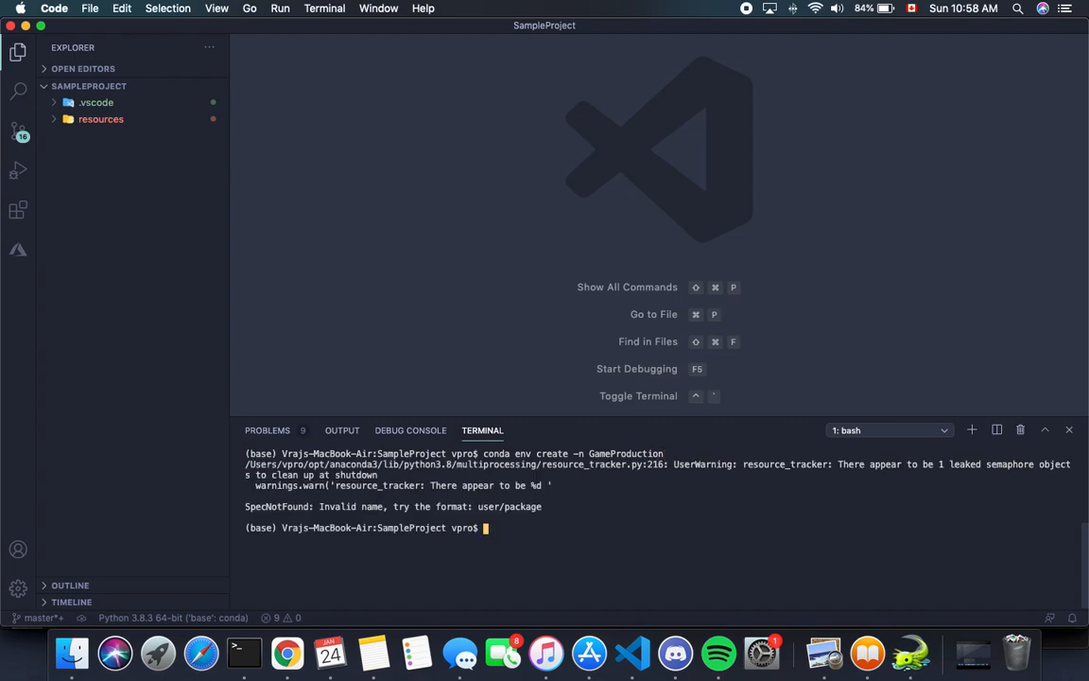
Step: Run the corrected command conda create -n GameProduction to start creating the environment
{"action": "key", "text": "Up"}
{"action": "key", "text": "Left"}
{"action": "key", "text": "Left"}
{"action": "key", "text": "Left"}
{"action": "key", "text": "Left"}
{"action": "key", "text": "Left"}
{"action": "key", "text": "Left"}
{"action": "key", "text": "Left"}
{"action": "key", "text": "Left"}
{"action": "key", "text": "Left"}
{"action": "key", "text": "Left"}
{"action": "key", "text": "Left"}
{"action": "key", "text": "Left"}
{"action": "key", "text": "Left"}
{"action": "key", "text": "Left"}
{"action": "key", "text": "Left"}
{"action": "key", "text": "Left"}
{"action": "key", "text": "Left"}
{"action": "key", "text": "Left"}
{"action": "key", "text": "Left"}
{"action": "key", "text": "Left"}
{"action": "key", "text": "Left"}
{"action": "key", "text": "Left"}
{"action": "key", "text": "Left"}
{"action": "key", "text": "Left"}
{"action": "key", "text": "BackSpace"}
{"action": "key", "text": "BackSpace"}
{"action": "key", "text": "BackSpace"}
{"action": "key", "text": "BackSpace"}
{"action": "key", "text": "Return"}
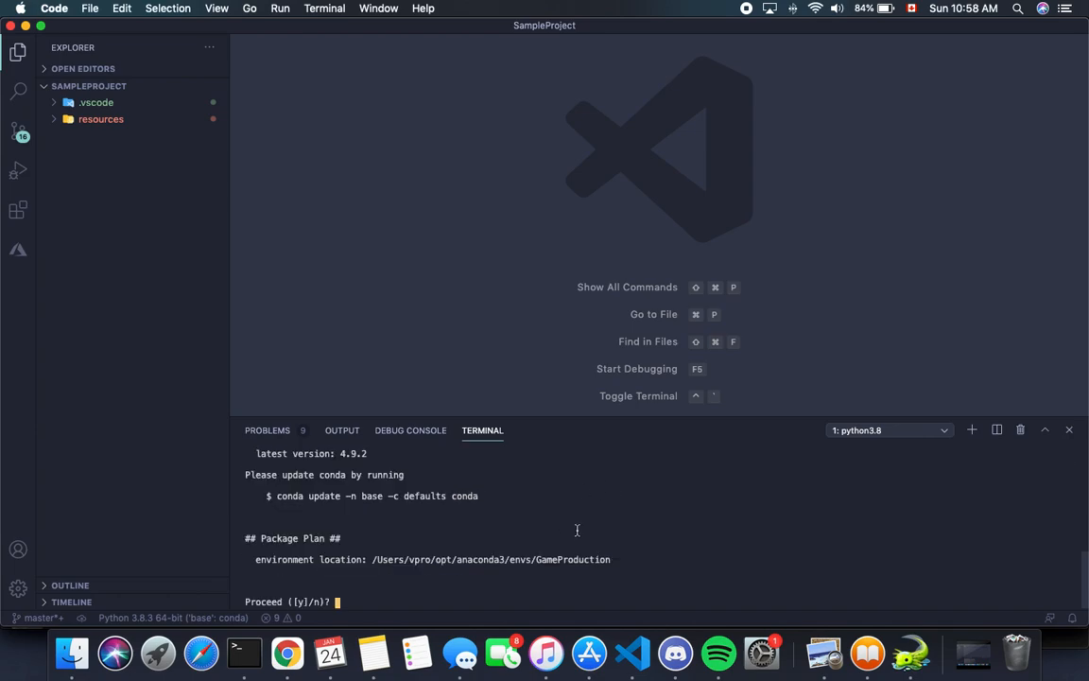
Step: Review the environment creation output and accept the proposed package plan
{"action": "scroll", "coordinate": [577, 530], "scroll_direction": "up", "scroll_amount": 5}
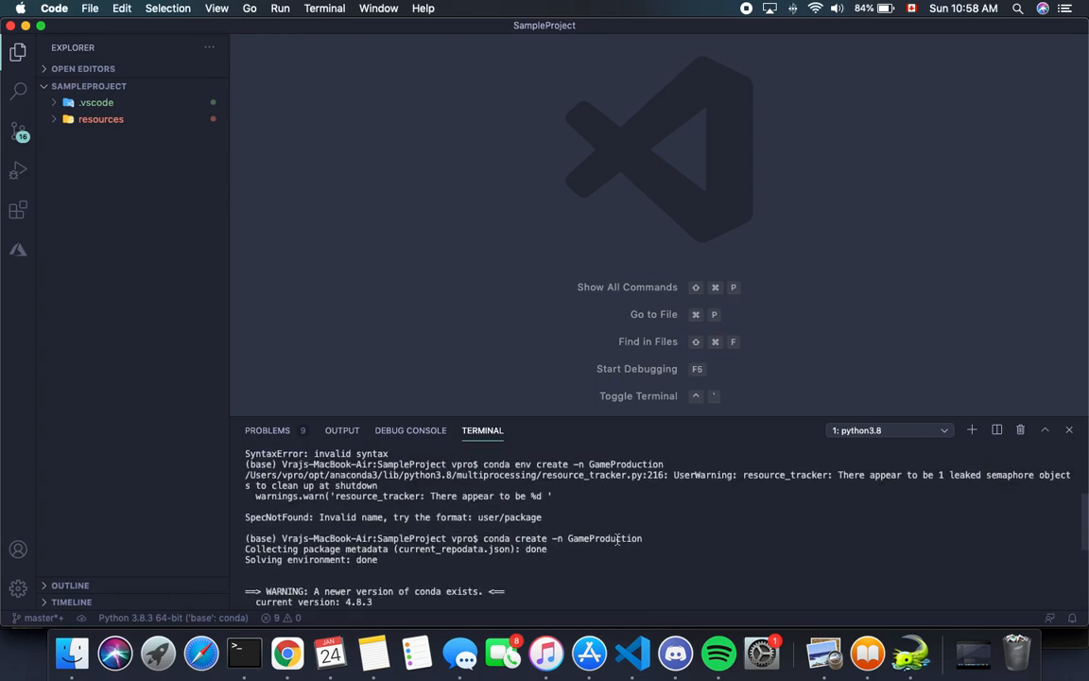
{"action": "scroll", "coordinate": [492, 553], "scroll_direction": "down", "scroll_amount": 3}
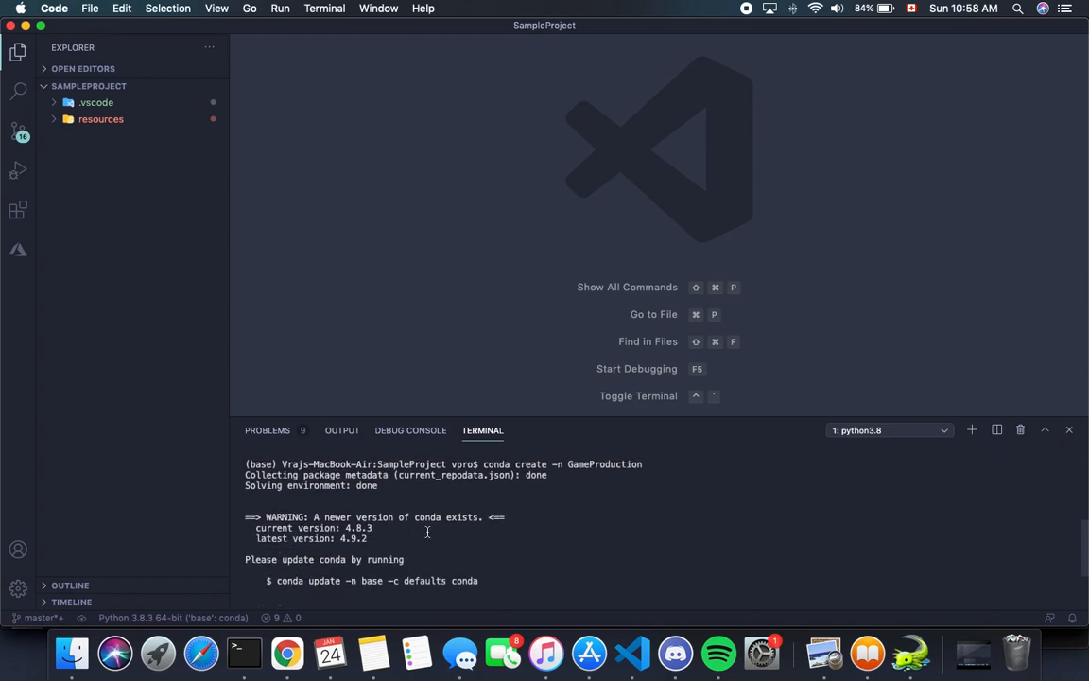
{"action": "scroll", "coordinate": [428, 532], "scroll_direction": "down", "scroll_amount": 3}
{"action": "scroll", "coordinate": [433, 605], "scroll_direction": "up", "scroll_amount": 6}
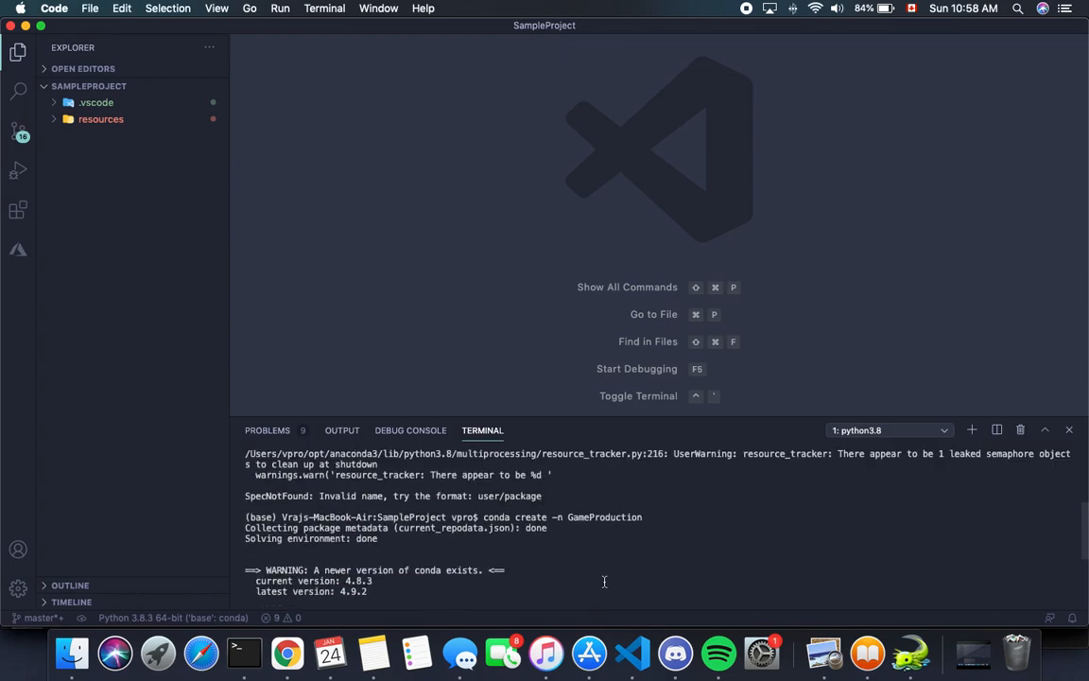
{"action": "left_click_drag", "start_coordinate": [547, 507], "coordinate": [596, 517]}
{"action": "left_click", "coordinate": [600, 517]}
{"action": "scroll", "coordinate": [727, 523], "scroll_direction": "down", "scroll_amount": 5}
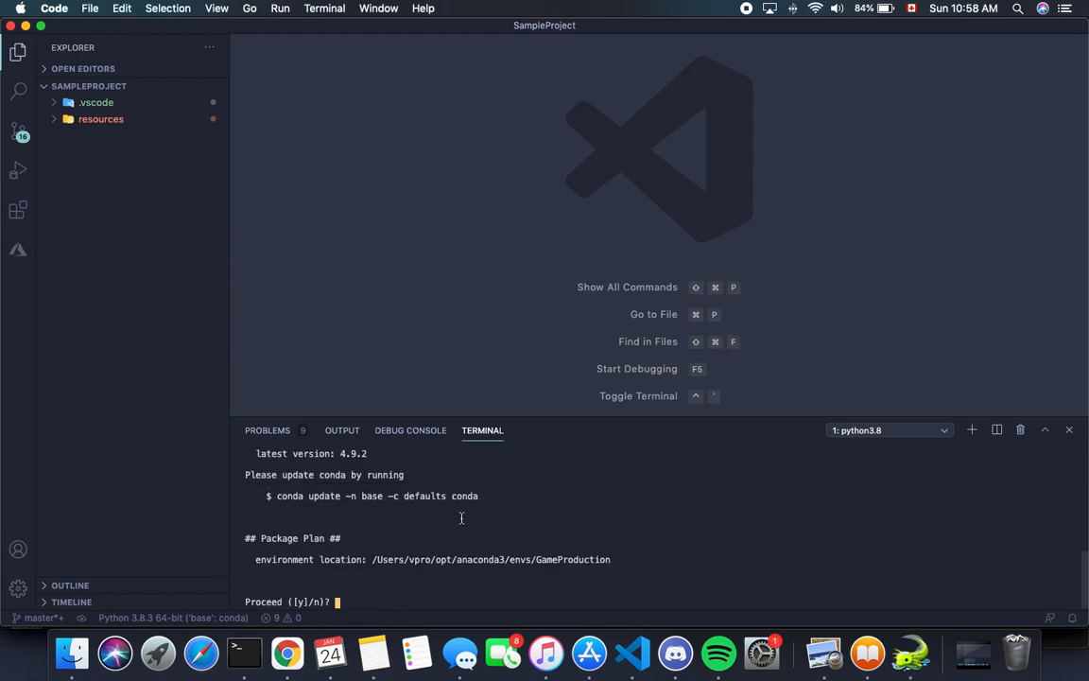
{"action": "key", "text": "Return"}
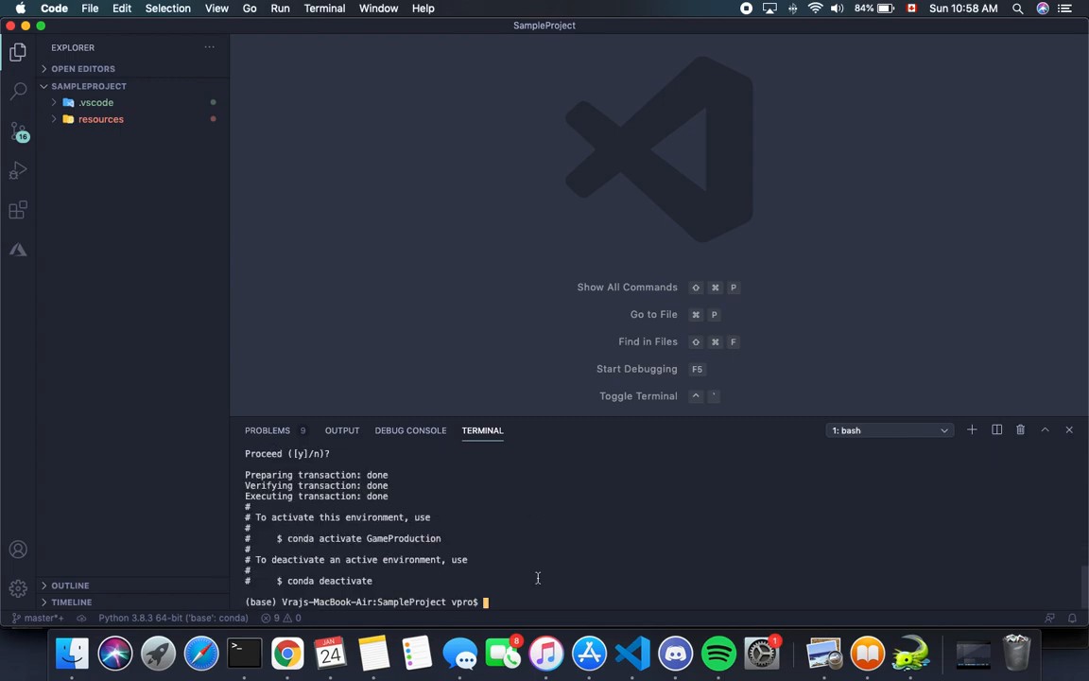
Step: Activate the new environment with conda activate GameProduction and check the environment name in the prompt
{"action": "type", "text": "conda active"}
{"action": "key", "text": "BackSpace"}
{"action": "key", "text": "BackSpace"}
{"action": "type", "text": "ate GameProduction"}
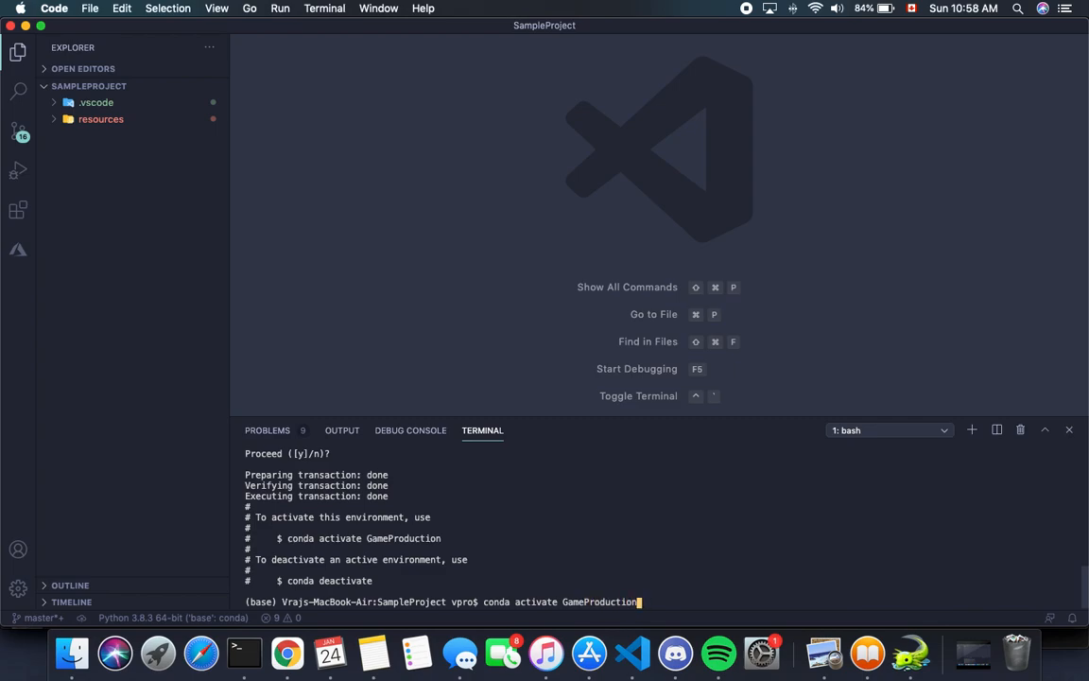
{"action": "key", "text": "Return"}
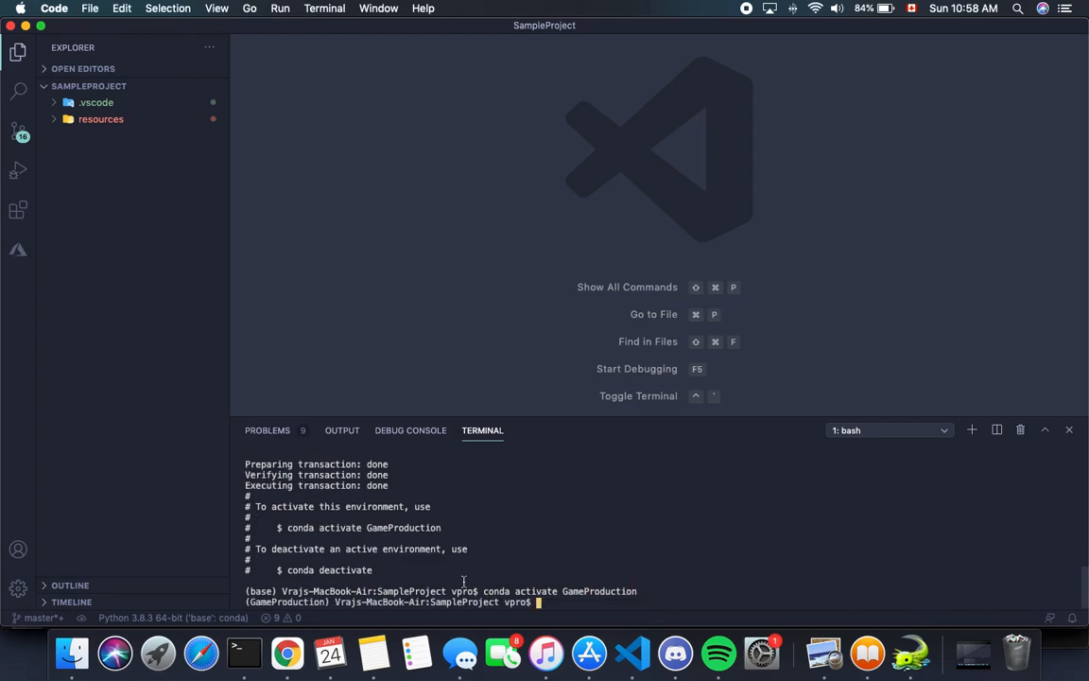
{"action": "left_click_drag", "start_coordinate": [330, 602], "coordinate": [245, 602]}
{"action": "left_click", "coordinate": [331, 604]}
Step: Check whether pip is available in the GameProduction environment by running pip --version
{"action": "type", "text": "pip --version"}
{"action": "key", "text": "Return"}
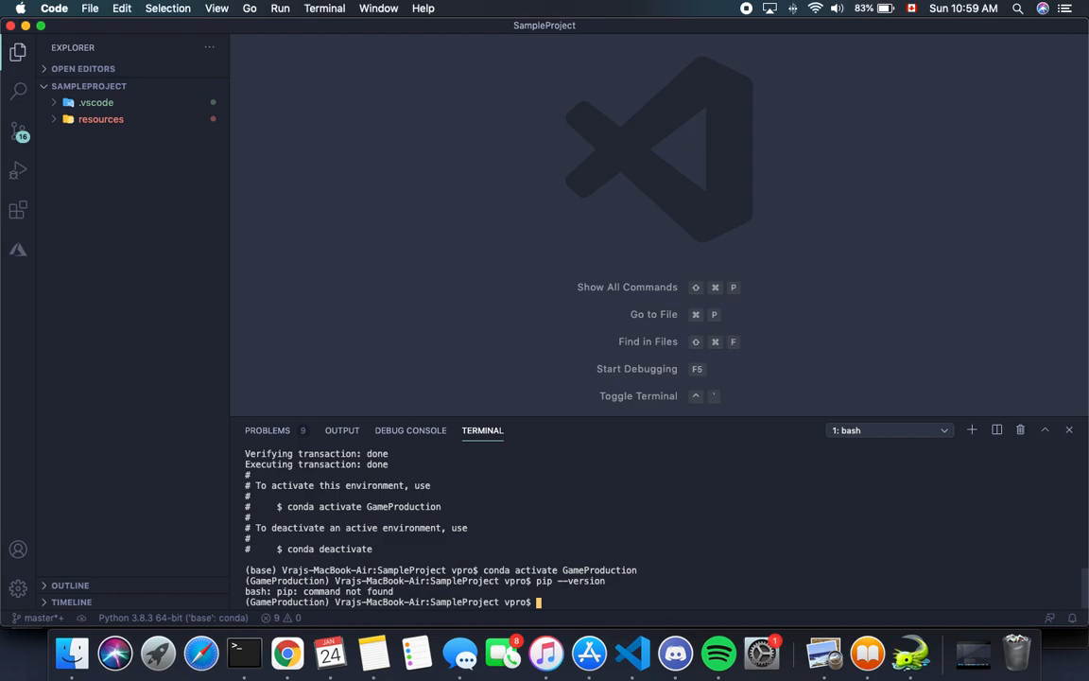
Step: Start installing Python into the environment with conda install -n GameProduction python
{"action": "type", "text": "conda ins"}
{"action": "type", "text": "tall -n G"}
{"action": "type", "text": "ameProductio"}
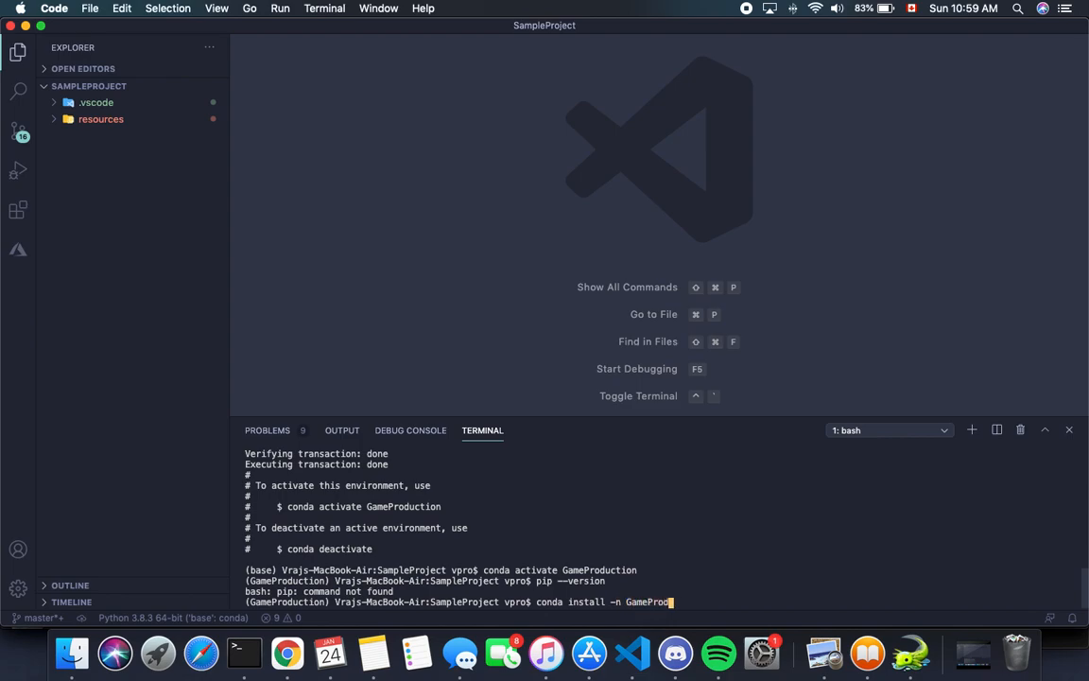
{"action": "type", "text": "n "}
{"action": "type", "text": "python"}
{"action": "key", "text": "Return"}
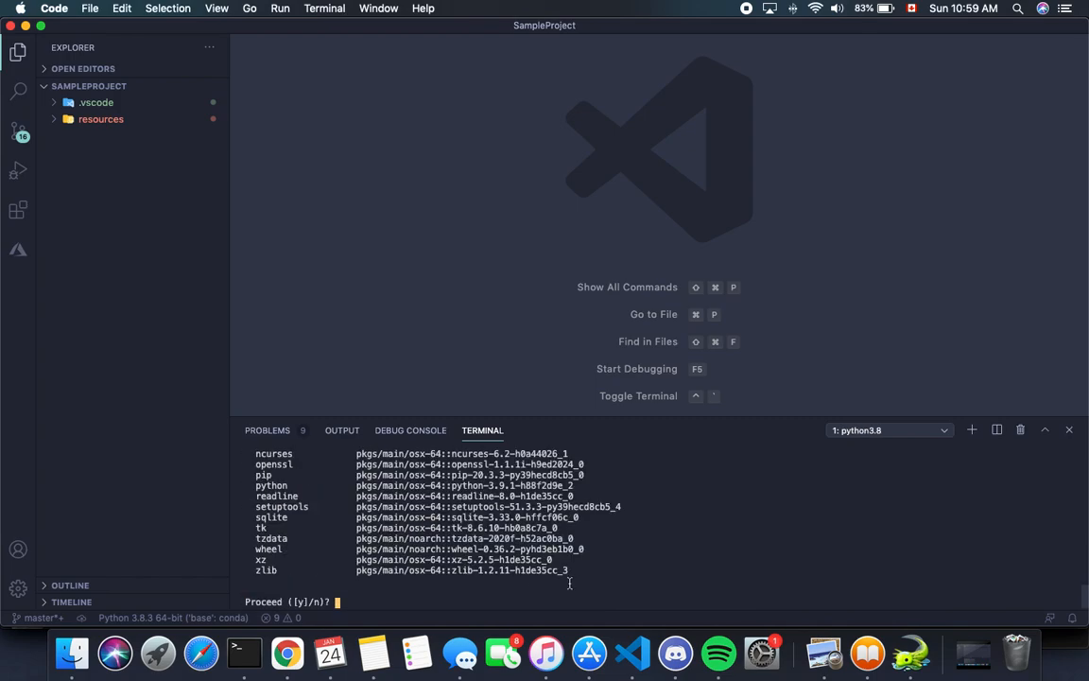
Step: Review the list of packages that come with Python and approve their installation
{"action": "scroll", "coordinate": [535, 579], "scroll_direction": "up", "scroll_amount": 3}
{"action": "scroll", "coordinate": [535, 579], "scroll_direction": "down", "scroll_amount": 1}
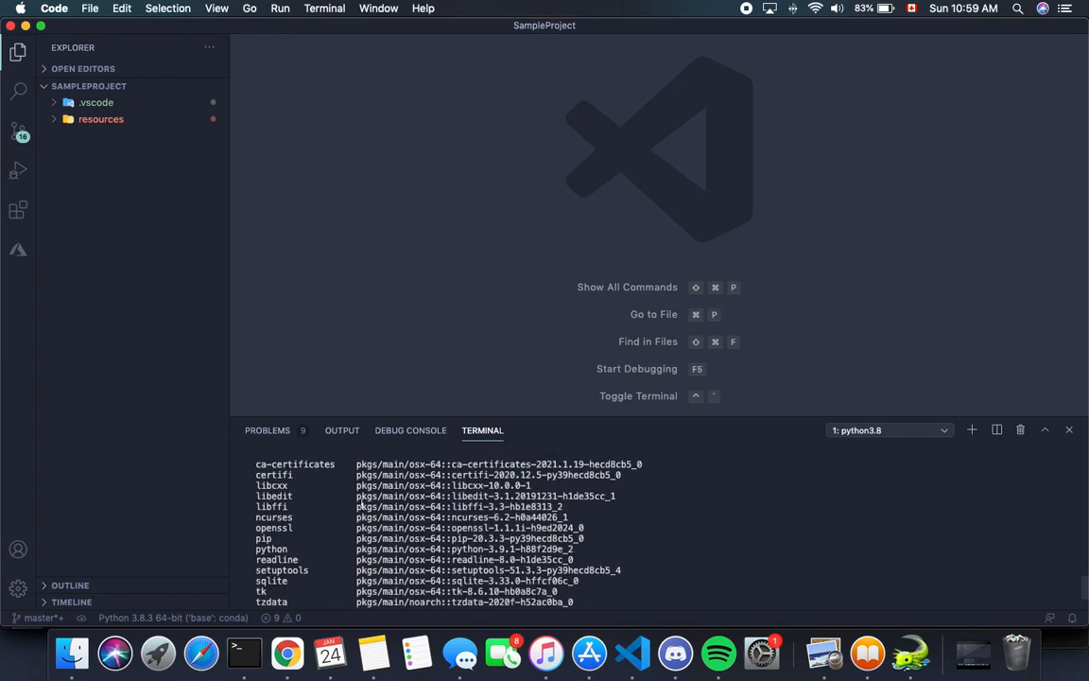
{"action": "scroll", "coordinate": [361, 518], "scroll_direction": "down", "scroll_amount": 2}
{"action": "scroll", "coordinate": [361, 518], "scroll_direction": "up", "scroll_amount": 3}
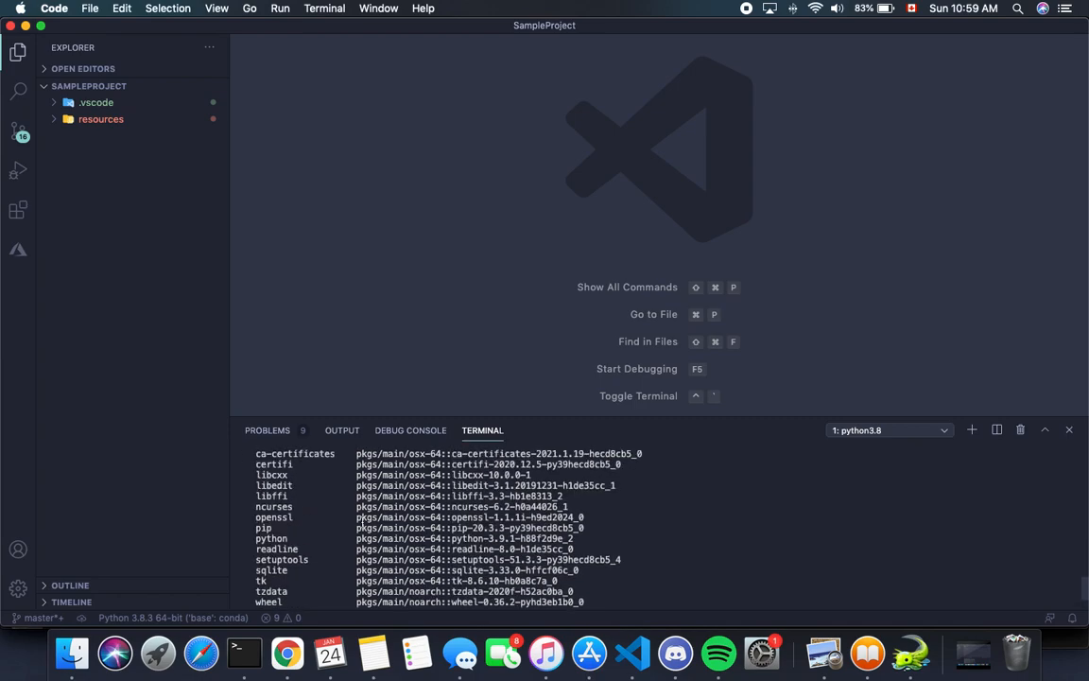
{"action": "scroll", "coordinate": [340, 534], "scroll_direction": "down", "scroll_amount": 3}
{"action": "key", "text": "Return"}
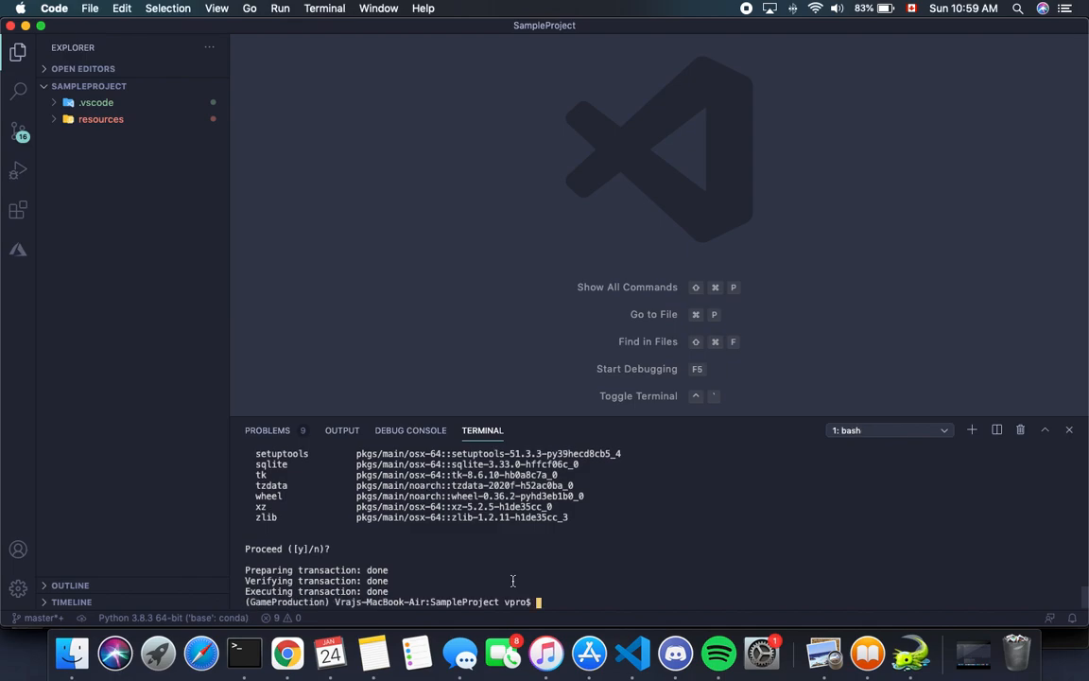
Step: Check the pip version again with pip --version after the Python installation
{"action": "type", "text": "pip --version"}
{"action": "key", "text": "Return"}
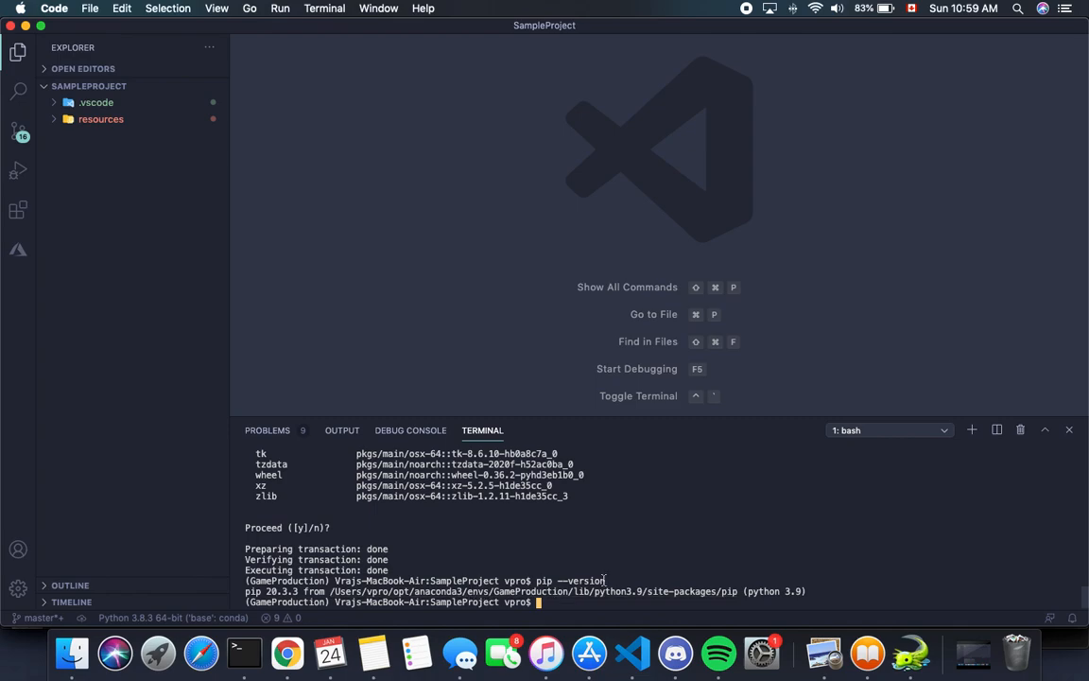
Step: Install the pygame package in the active environment using pip install pygame
{"action": "type", "text": "pip install pygame"}
{"action": "key", "text": "Return"}
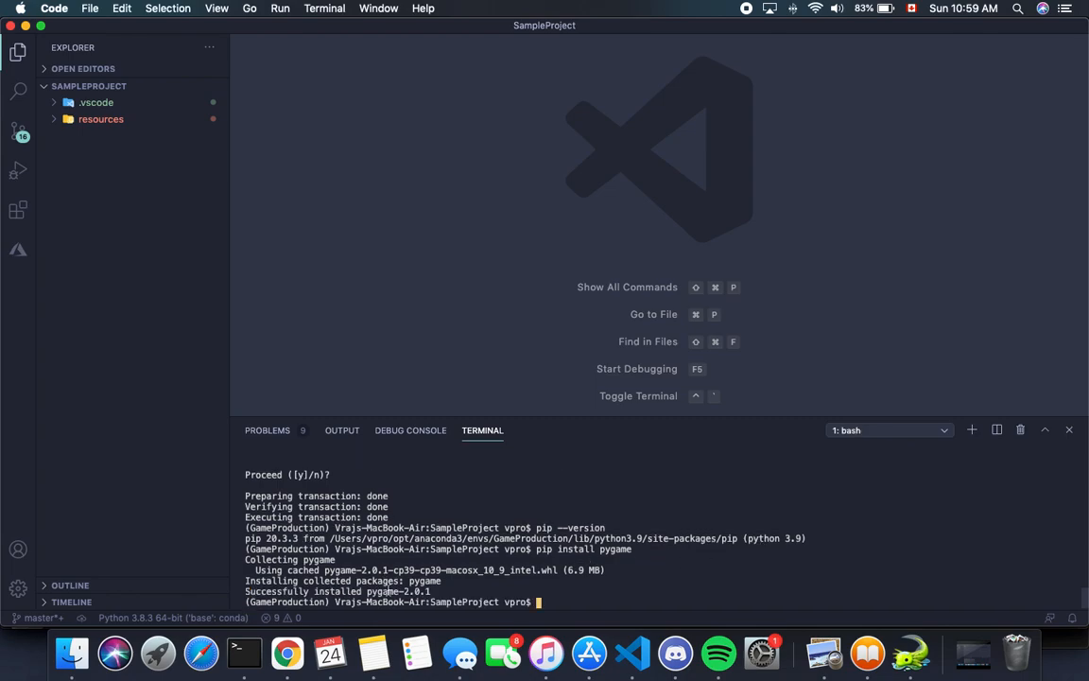
Step: Install the pytmx package in the active environment using pip install pytmx
{"action": "type", "text": "pip "}
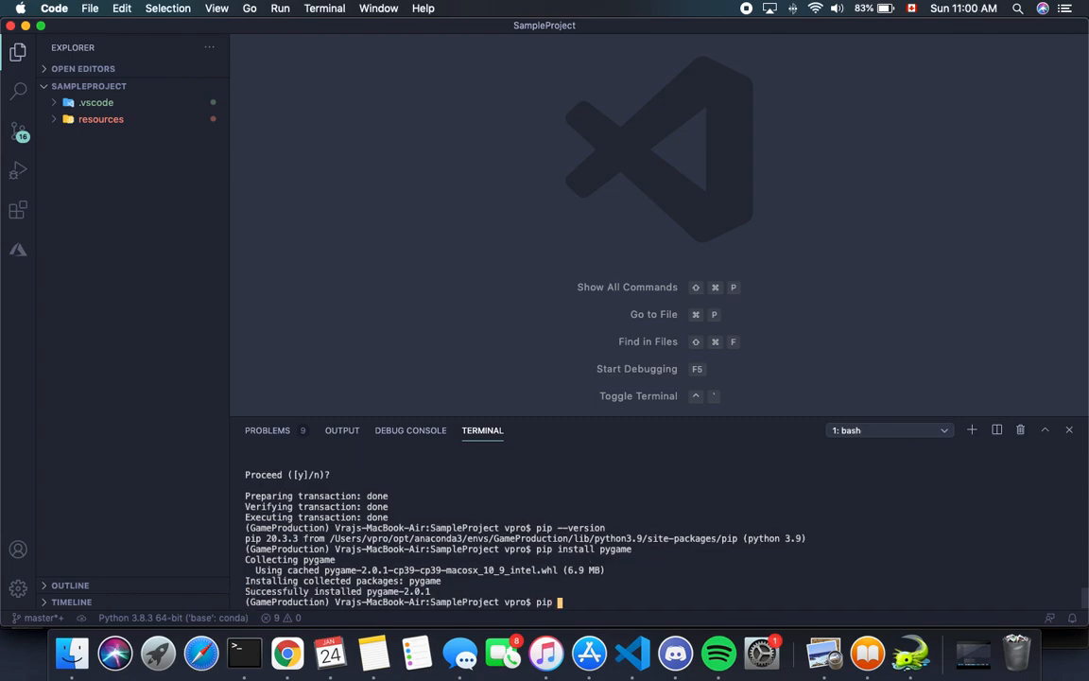
{"action": "type", "text": "install pytmx"}
{"action": "key", "text": "Return"}
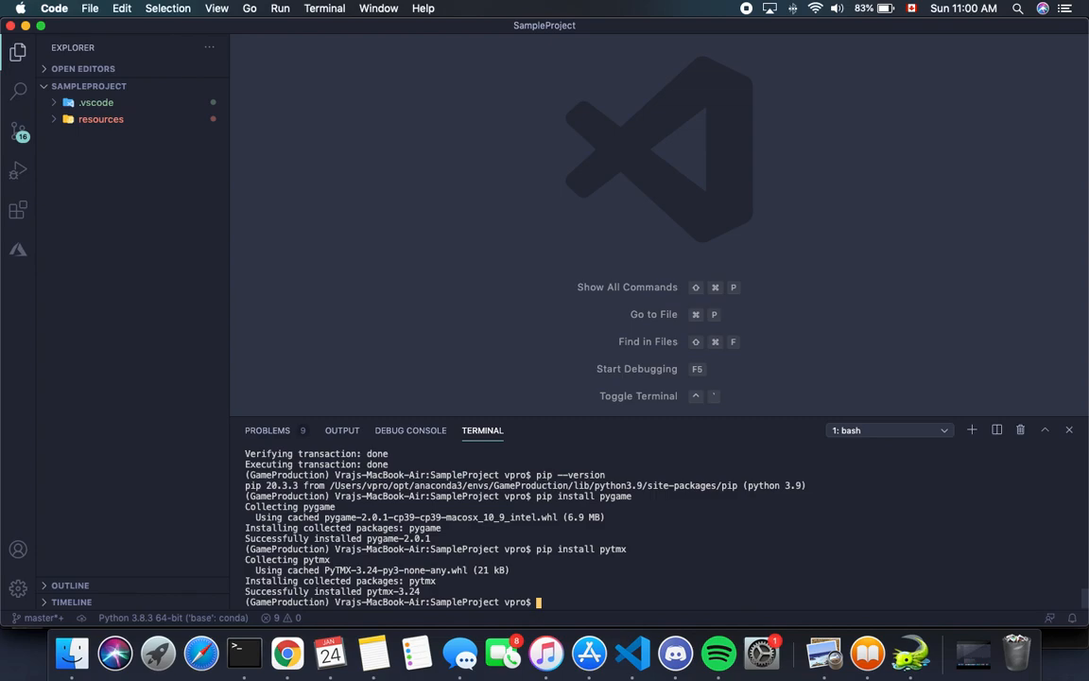
Step: List the environment's installed packages in the terminal by running plain pip freeze, without redirecting it to a file
{"action": "type", "text": "pip fre"}
{"action": "type", "text": "e > re"}
{"action": "key", "text": "BackSpace"}
{"action": "key", "text": "BackSpace"}
{"action": "key", "text": "BackSpace"}
{"action": "key", "text": "BackSpace"}
{"action": "type", "text": "> requirements.txt"}
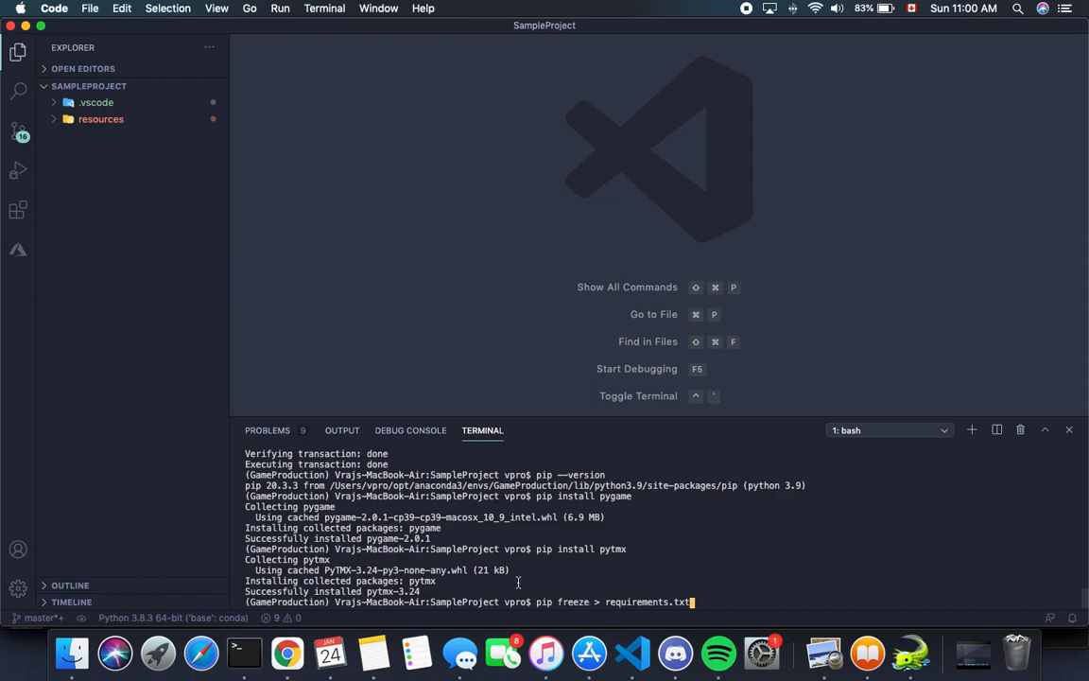
{"action": "key", "text": "BackSpace"}
{"action": "key", "text": "BackSpace"}
{"action": "key", "text": "BackSpace"}
{"action": "key", "text": "BackSpace"}
{"action": "key", "text": "BackSpace"}
{"action": "key", "text": "BackSpace"}
{"action": "key", "text": "BackSpace"}
{"action": "key", "text": "BackSpace"}
{"action": "key", "text": "BackSpace"}
{"action": "key", "text": "BackSpace"}
{"action": "key", "text": "BackSpace"}
{"action": "key", "text": "BackSpace"}
{"action": "key", "text": "BackSpace"}
{"action": "key", "text": "BackSpace"}
{"action": "key", "text": "BackSpace"}
{"action": "key", "text": "BackSpace"}
{"action": "key", "text": "BackSpace"}
Step: Export the installed packages to a file with pip freeze > requirements.txt
{"action": "key", "text": "BackSpace"}
{"action": "key", "text": "Return"}
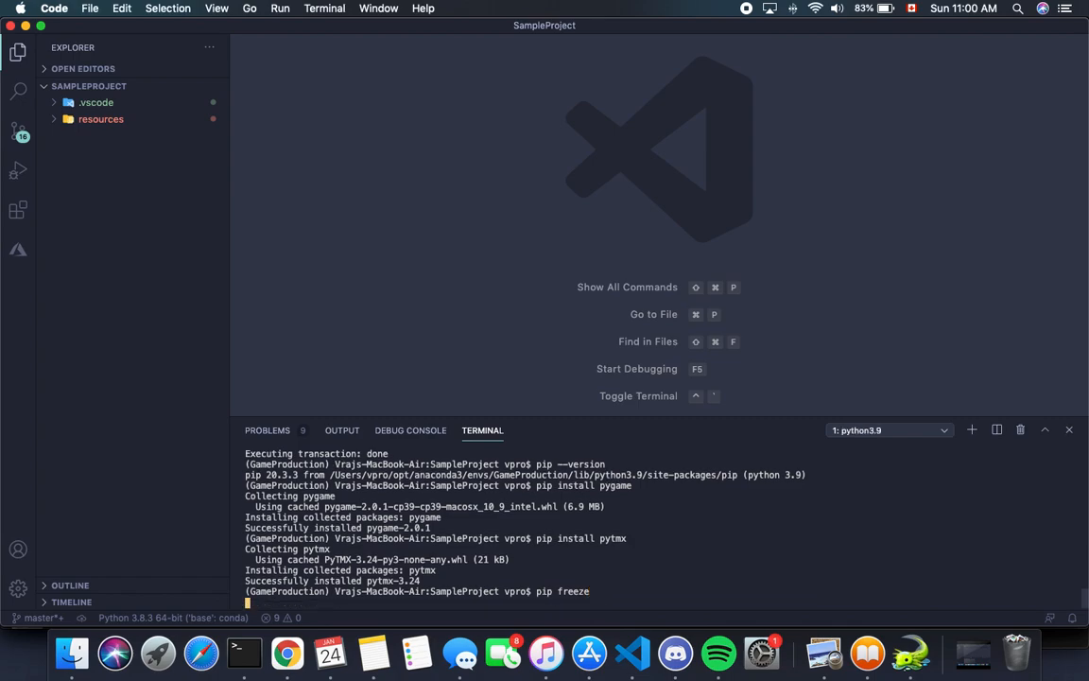
{"action": "key", "text": "Up"}
{"action": "type", "text": "> p"}
{"action": "key", "text": "BackSpace"}
{"action": "type", "text": "requiremnet"}
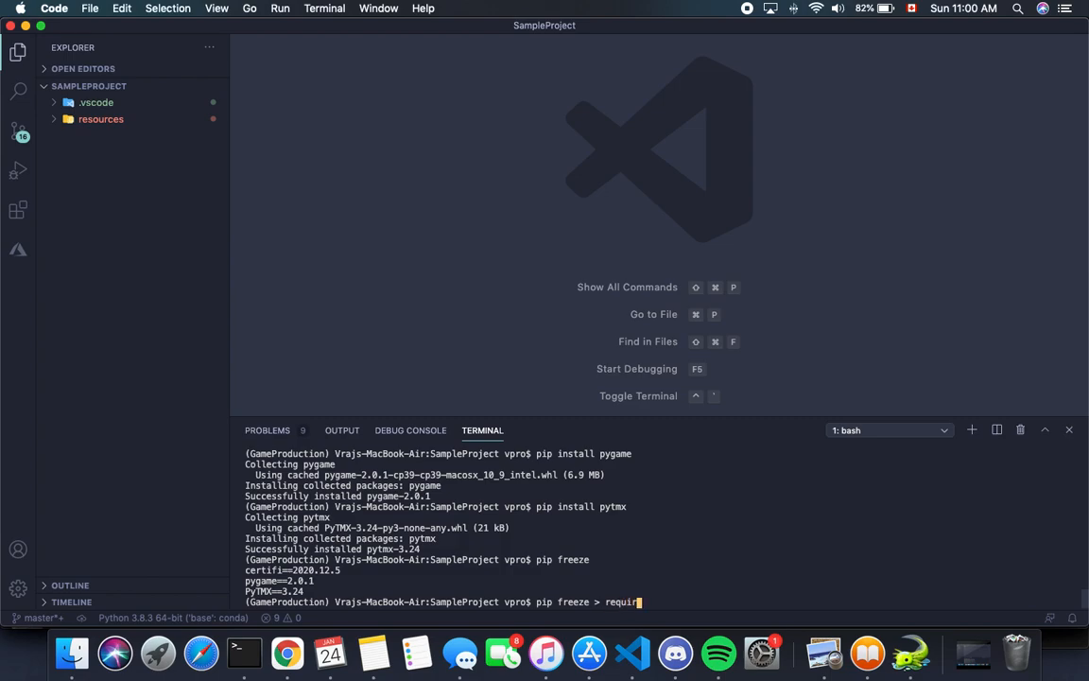
{"action": "key", "text": "BackSpace"}
{"action": "key", "text": "BackSpace"}
{"action": "type", "text": "ents.txt"}
{"action": "key", "text": "Return"}
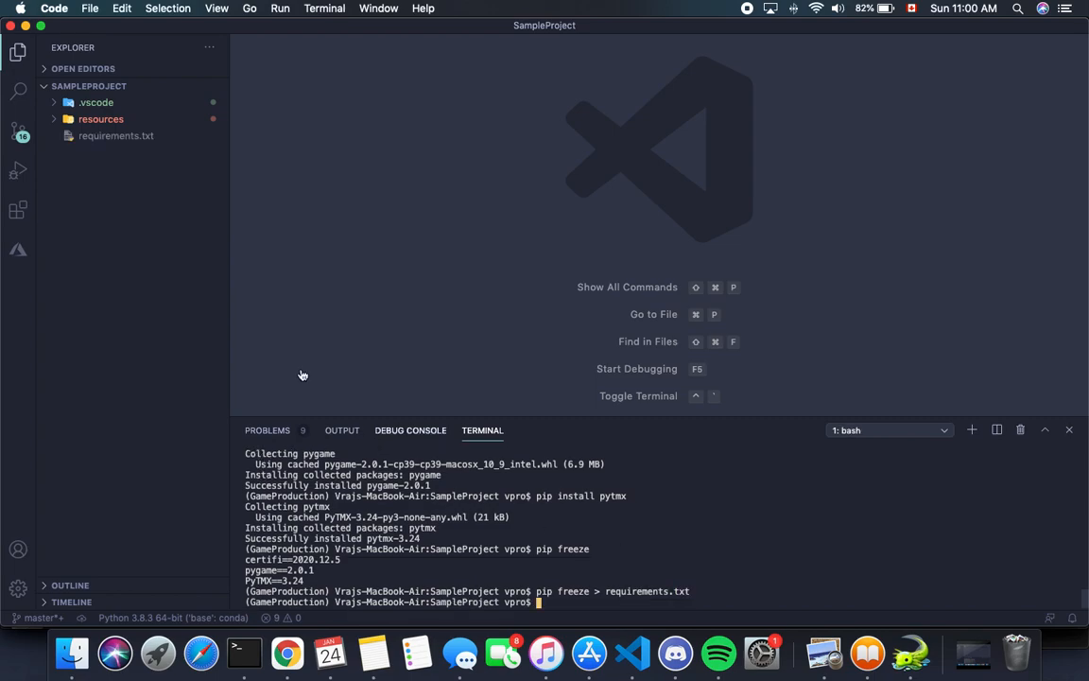
Step: Open requirements.txt, examine the package versions listed in it, and close the file
{"action": "left_click", "coordinate": [113, 135]}
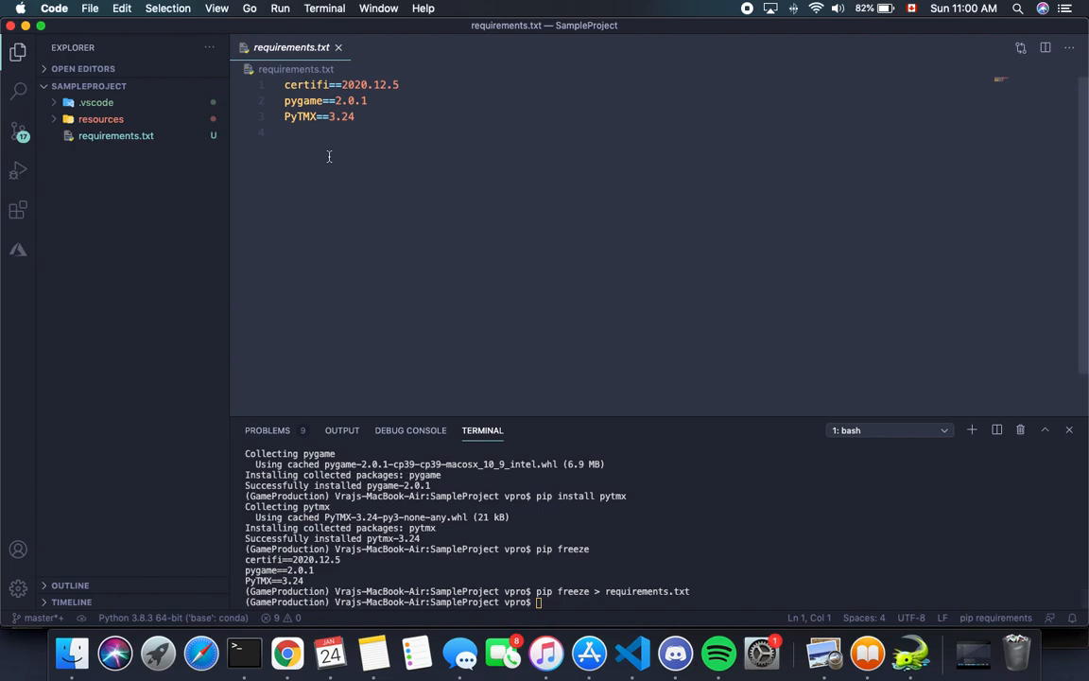
{"action": "left_click", "coordinate": [328, 155]}
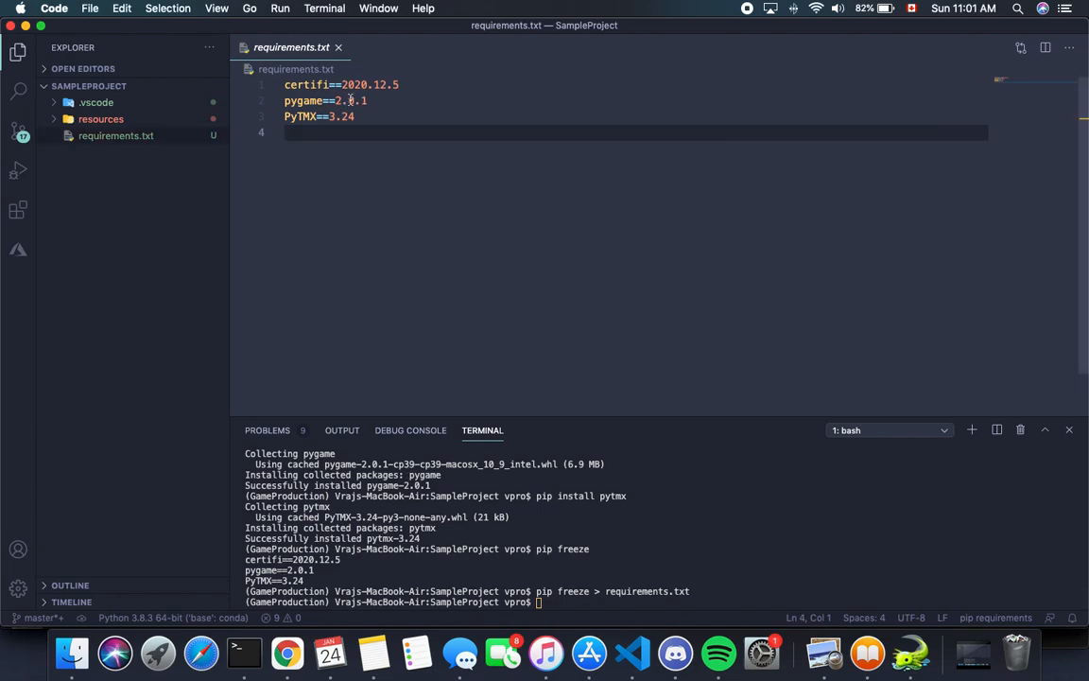
{"action": "left_click", "coordinate": [337, 47]}
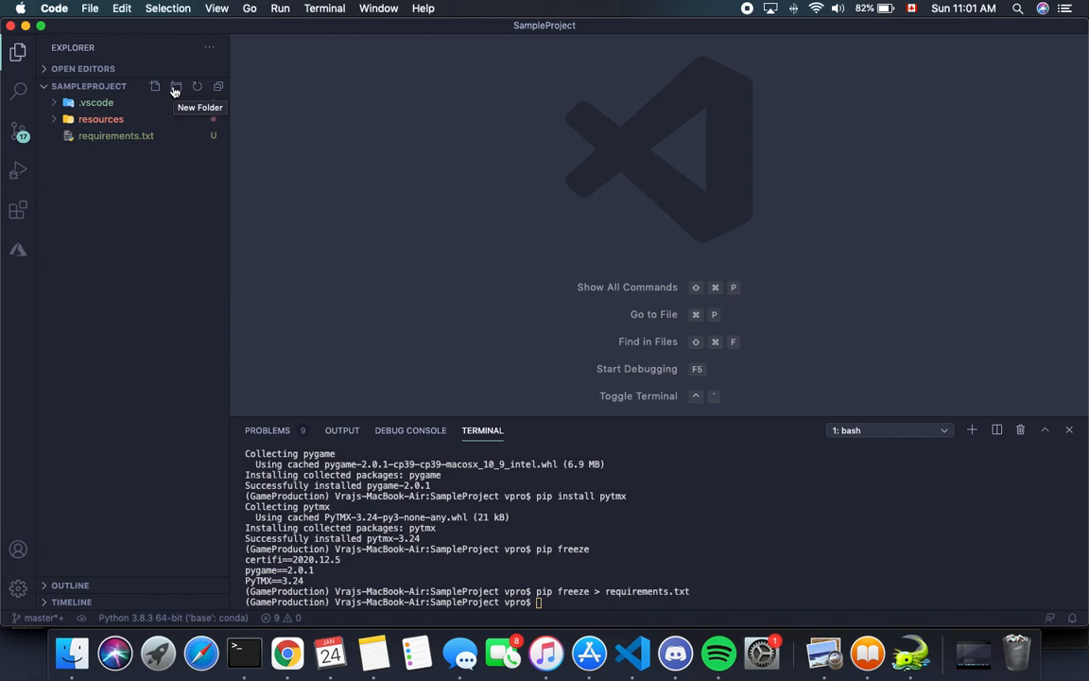
Step: Create a sample_game folder in the project root and move the resources folder into it, confirming the move
{"action": "left_click", "coordinate": [102, 119]}
{"action": "left_click", "coordinate": [102, 119]}
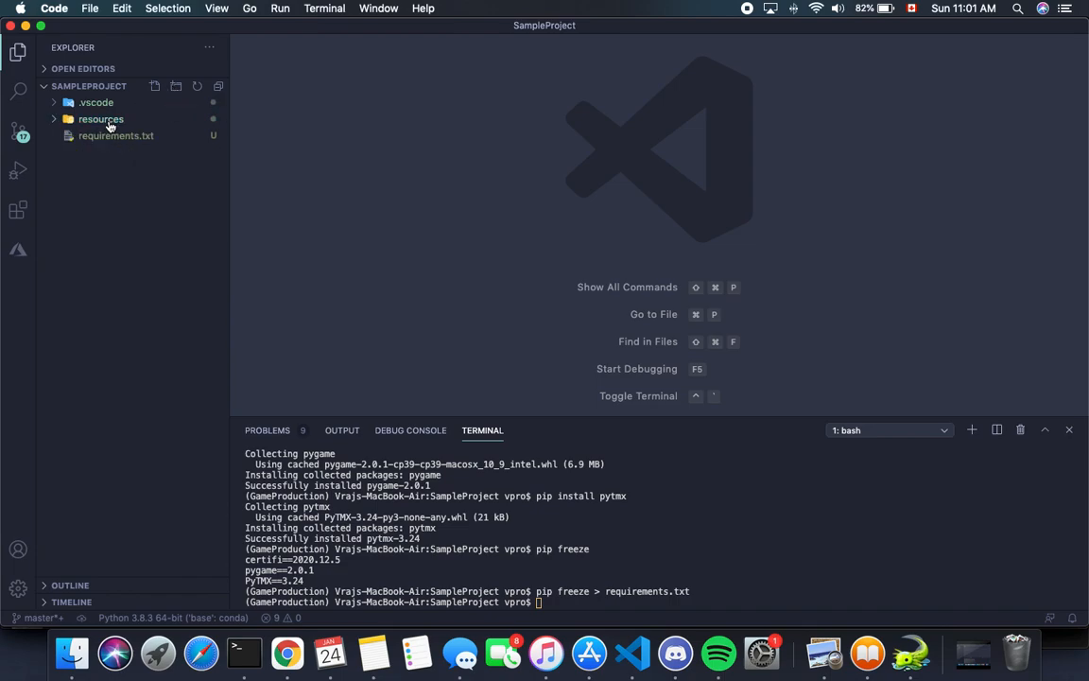
{"action": "left_click", "coordinate": [177, 88]}
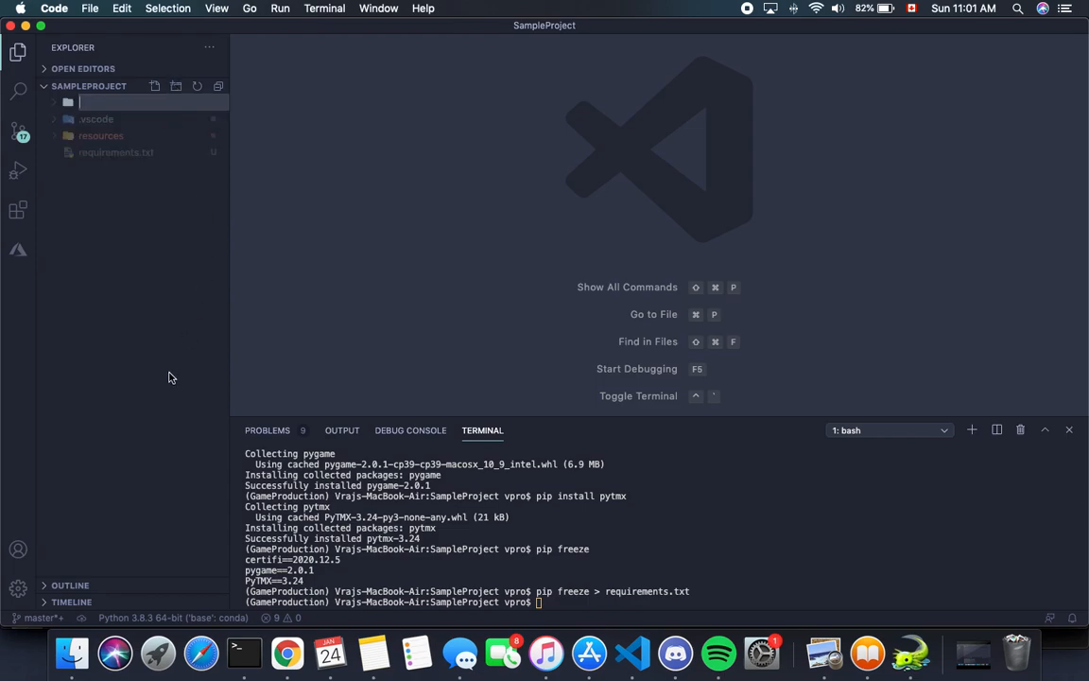
{"action": "type", "text": "sample_game"}
{"action": "key", "text": "Return"}
{"action": "left_click_drag", "start_coordinate": [95, 104], "coordinate": [104, 140]}
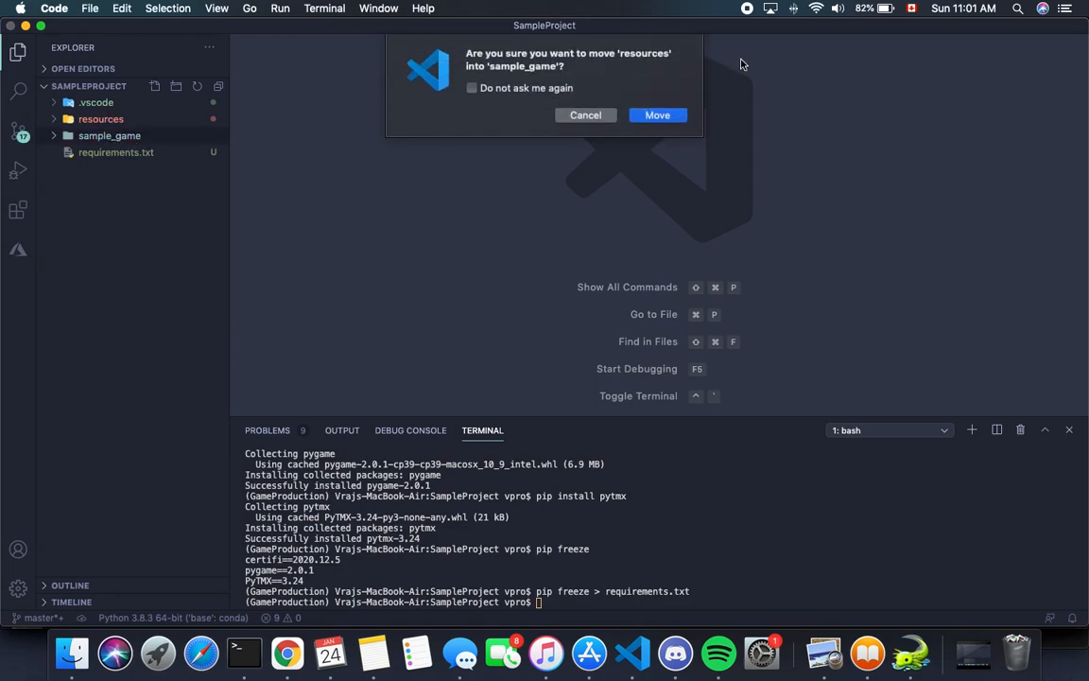
{"action": "left_click", "coordinate": [659, 116]}
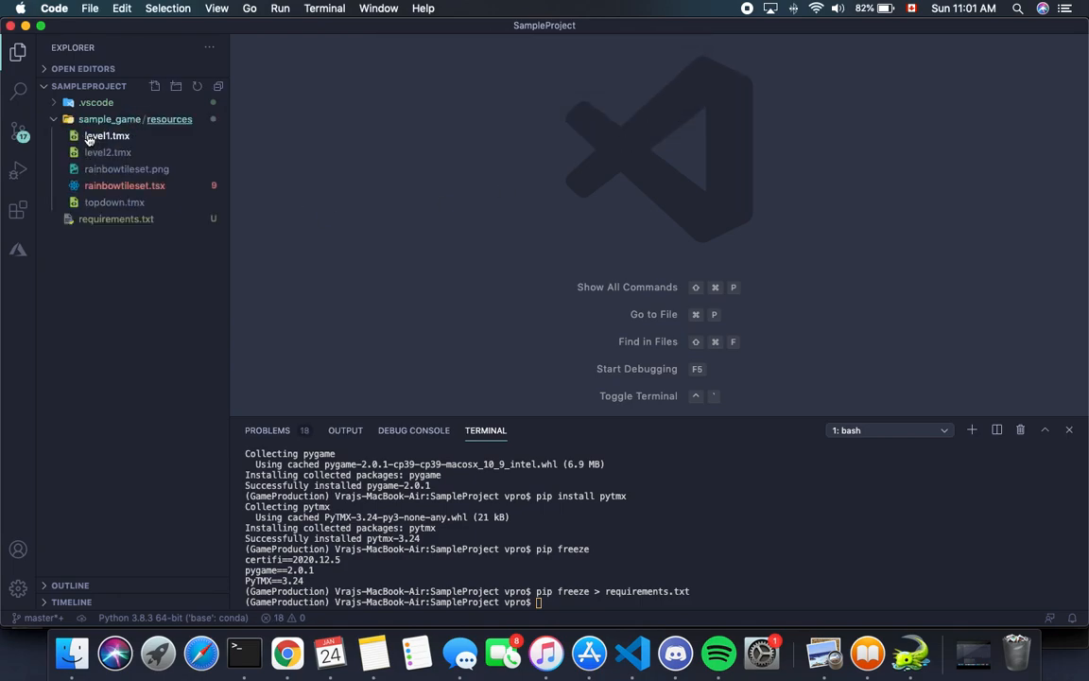
Step: Create a new folder named __init__.py inside the sample_game folder
{"action": "left_click", "coordinate": [94, 119]}
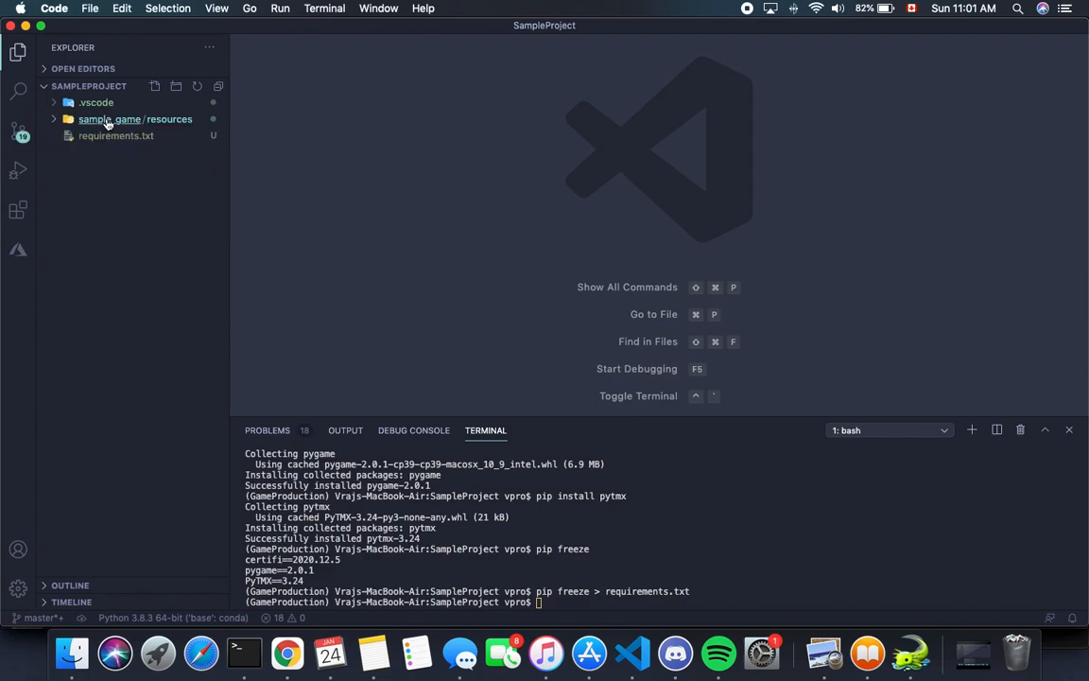
{"action": "left_click", "coordinate": [175, 88]}
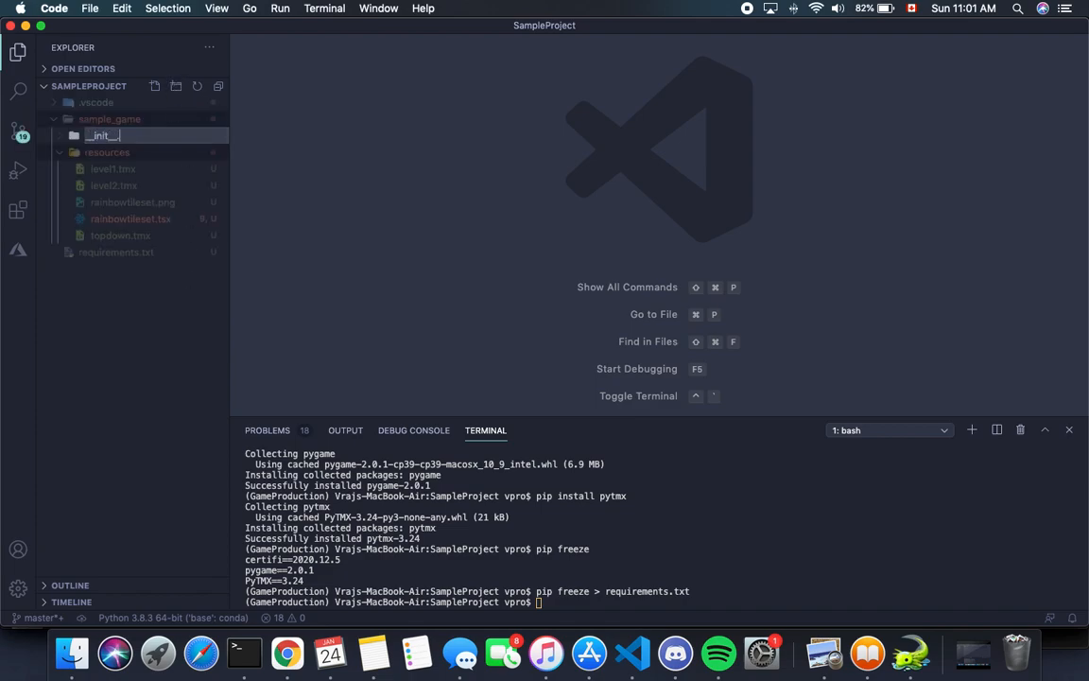
{"action": "key", "text": "Return"}
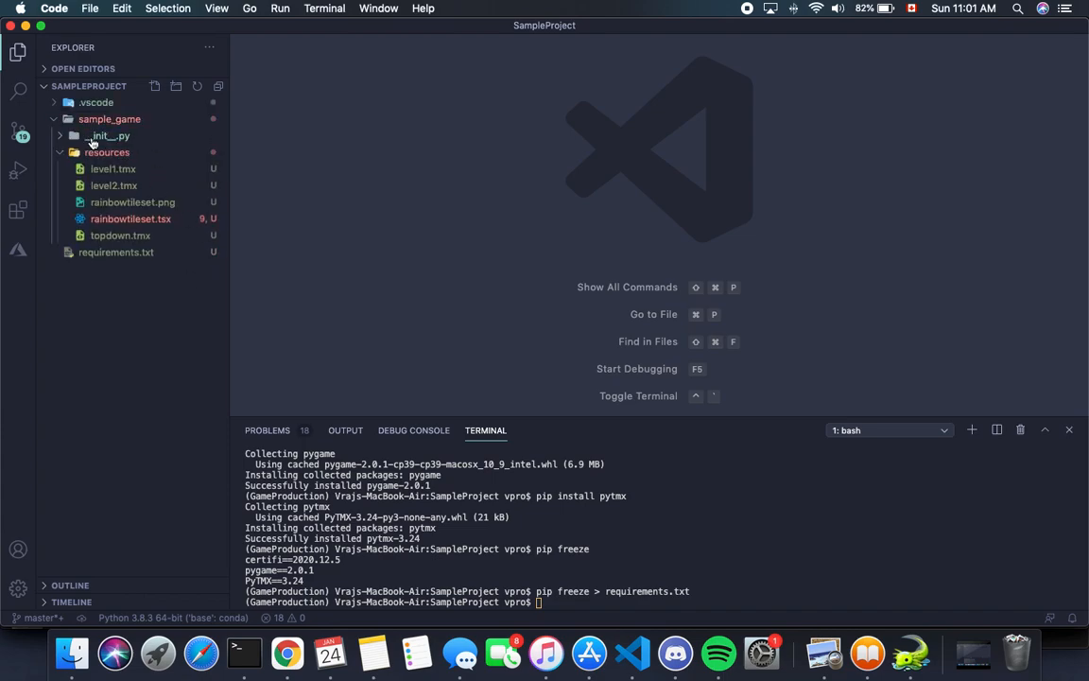
Step: Delete the mistakenly created __init__.py folder from sample_game, confirming its move to the trash
{"action": "right_click", "coordinate": [93, 140]}
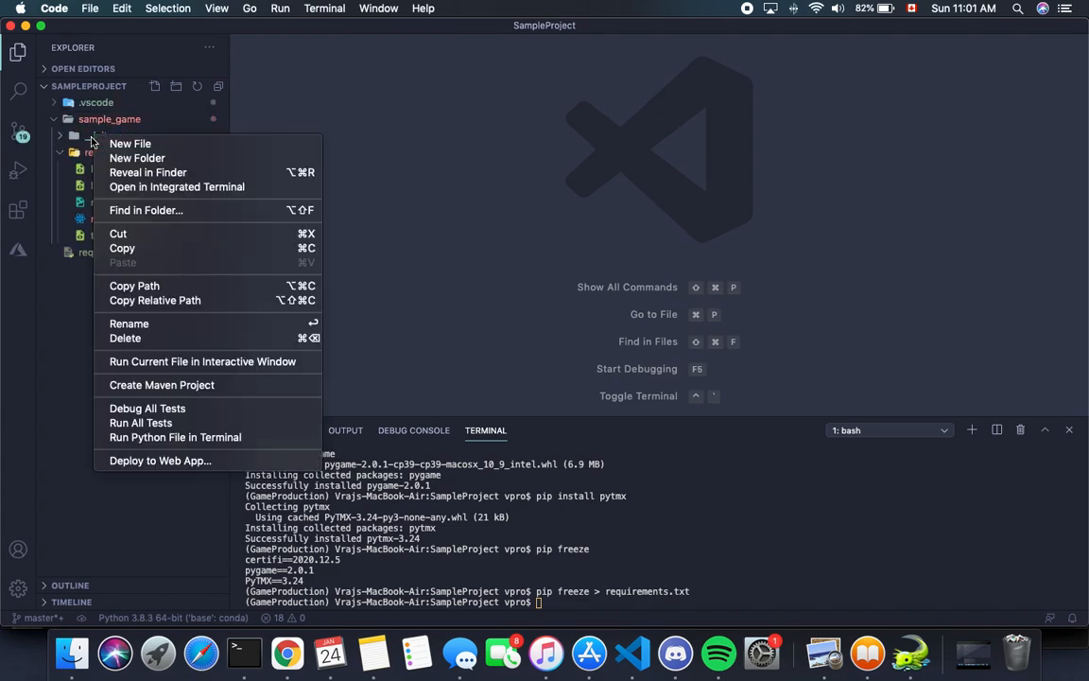
{"action": "left_click", "coordinate": [148, 341]}
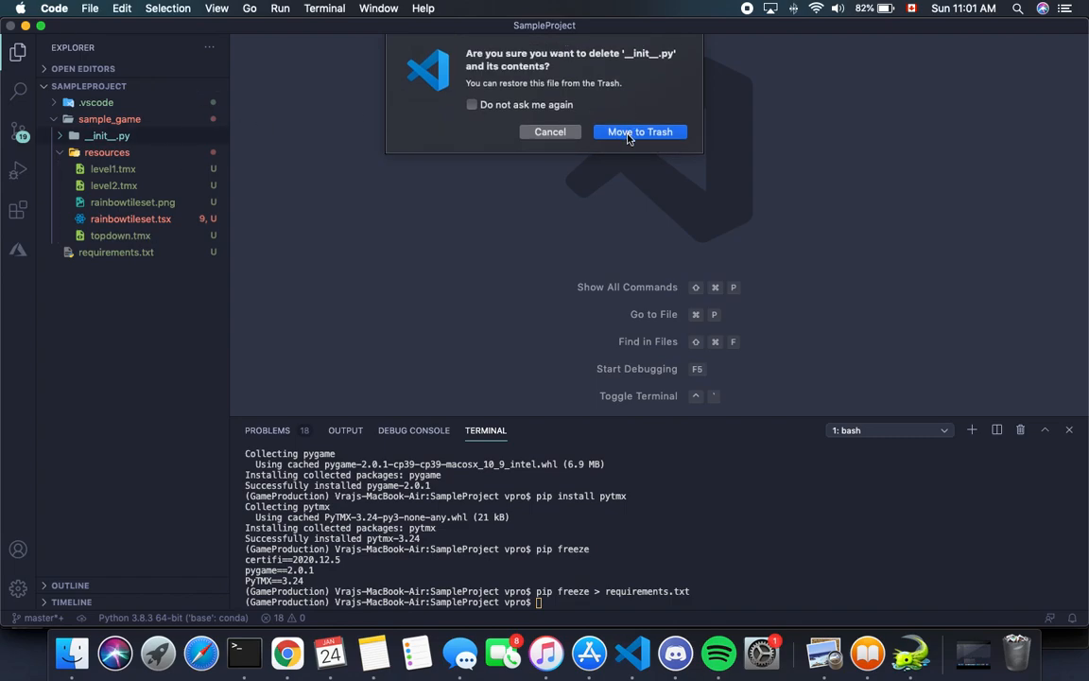
{"action": "left_click", "coordinate": [567, 126]}
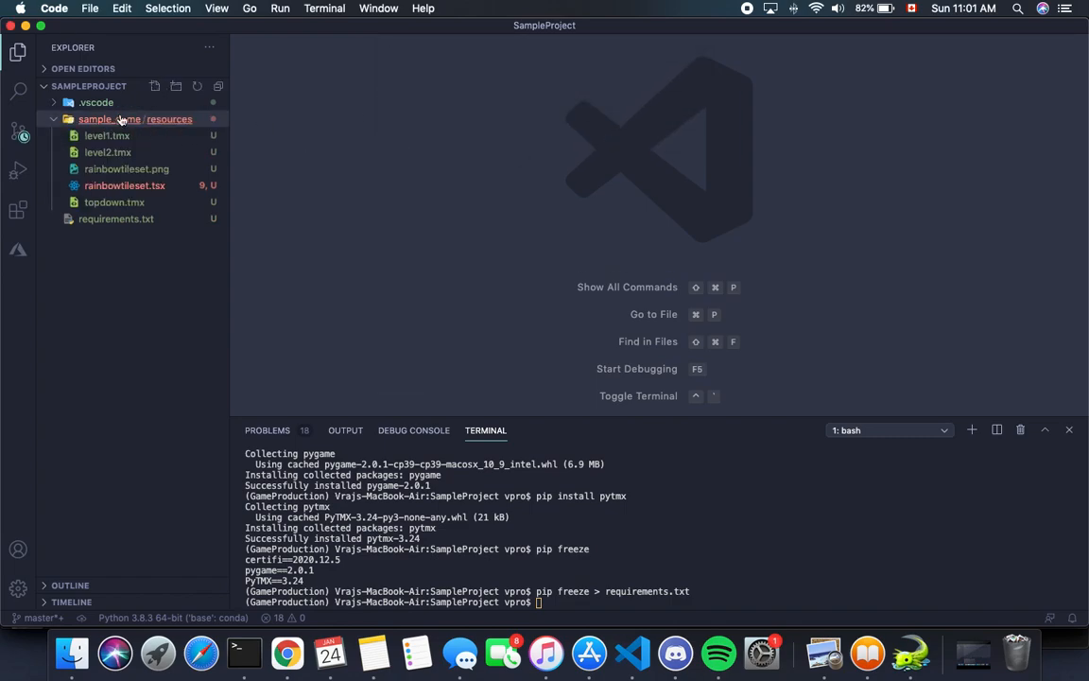
Step: Create a new file named __init__.py in the resources folder of sample_game
{"action": "left_click", "coordinate": [155, 87]}
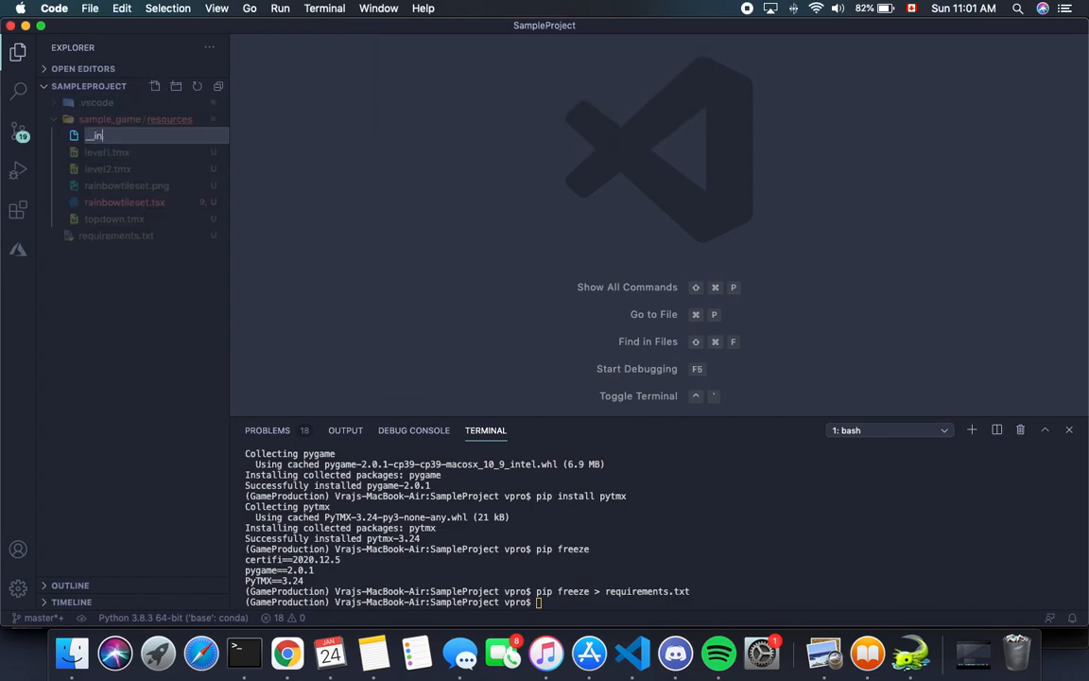
{"action": "type", "text": "__init__.py"}
{"action": "key", "text": "Return"}
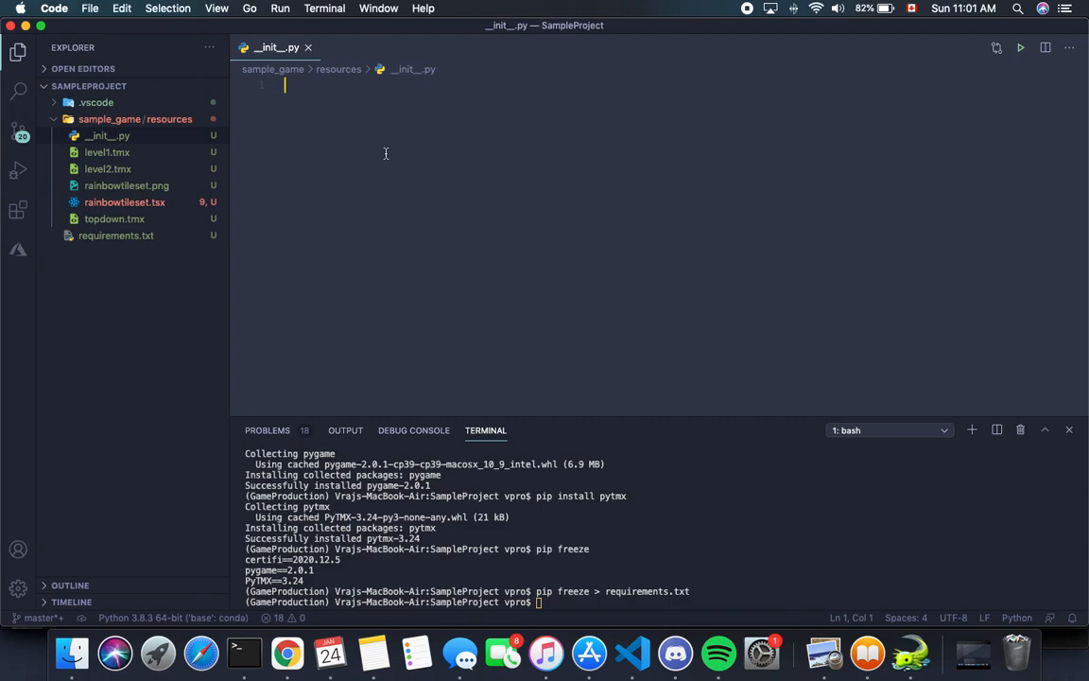
Step: Add the comment "# Initialization Code in Here" on the first line of __init__.py
{"action": "left_click", "coordinate": [386, 153]}
{"action": "type", "text": "# Initializat"}
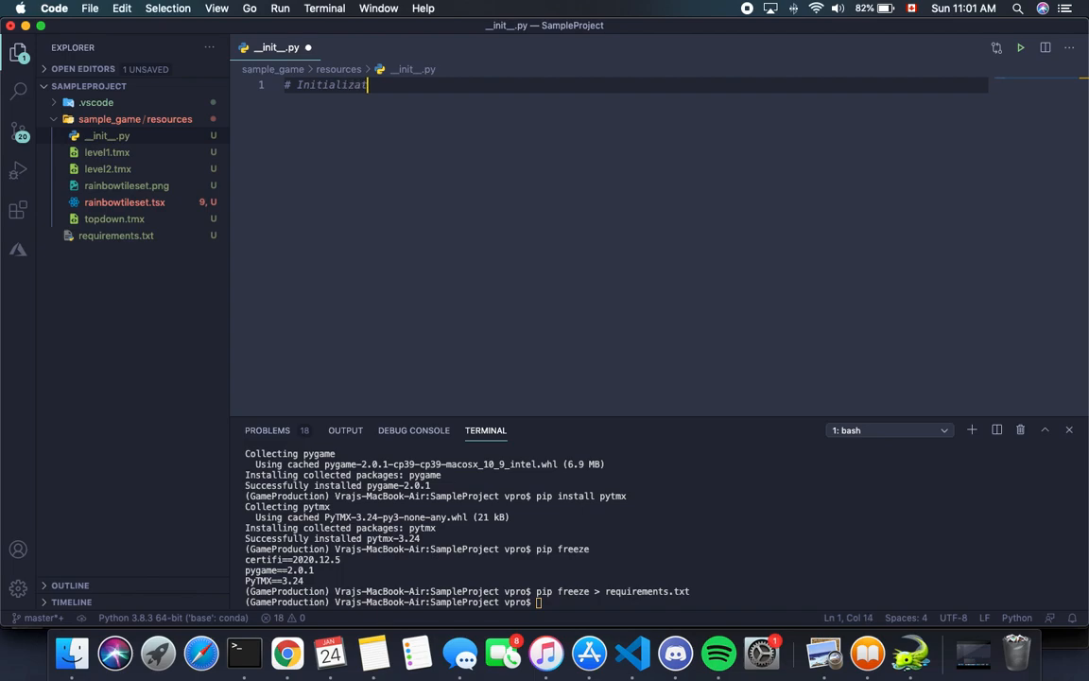
{"action": "type", "text": "ion Code in Here"}
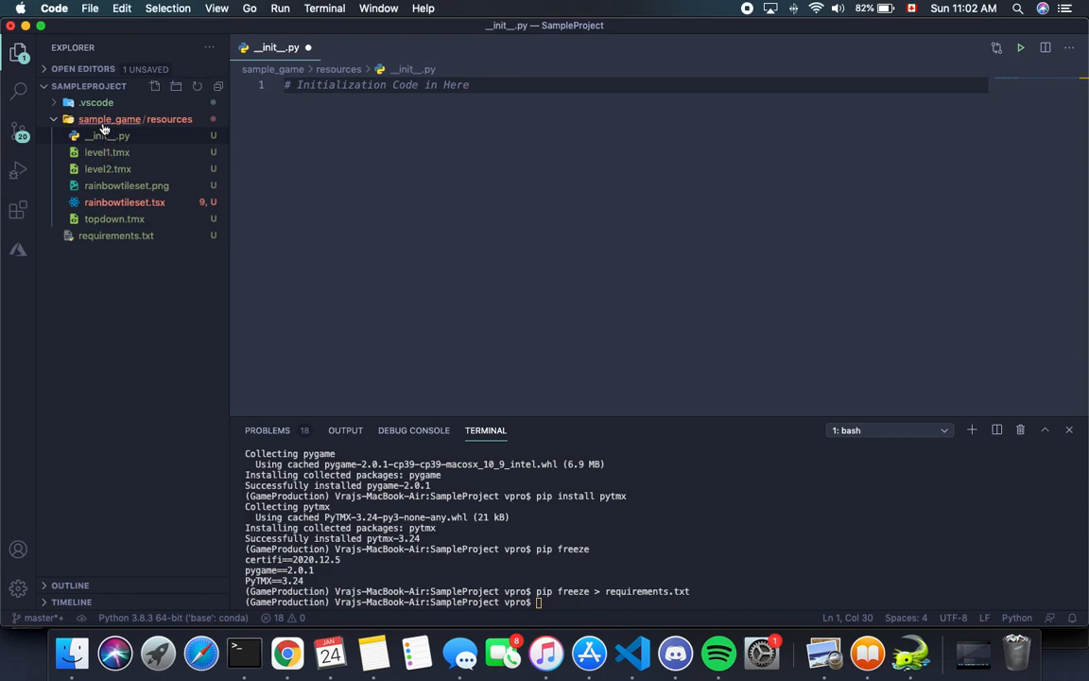
Step: Move __init__.py out of resources into the sample_game folder, confirm the move, and collapse the resources folder
{"action": "left_click_drag", "start_coordinate": [101, 140], "coordinate": [91, 113]}
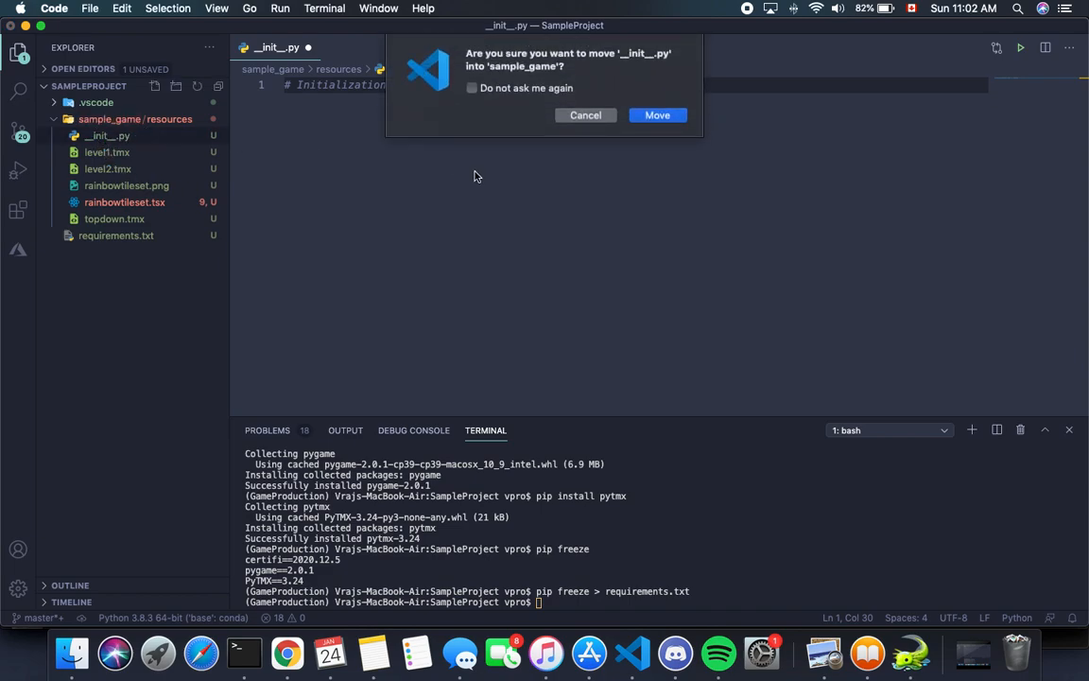
{"action": "left_click", "coordinate": [659, 116]}
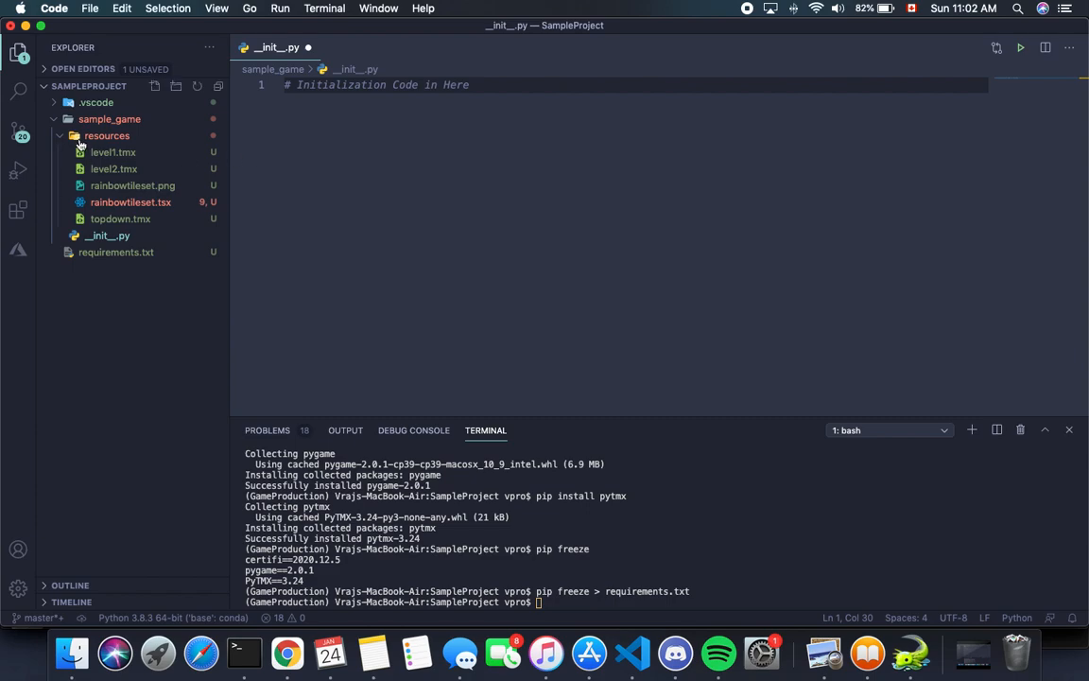
{"action": "left_click", "coordinate": [65, 140]}
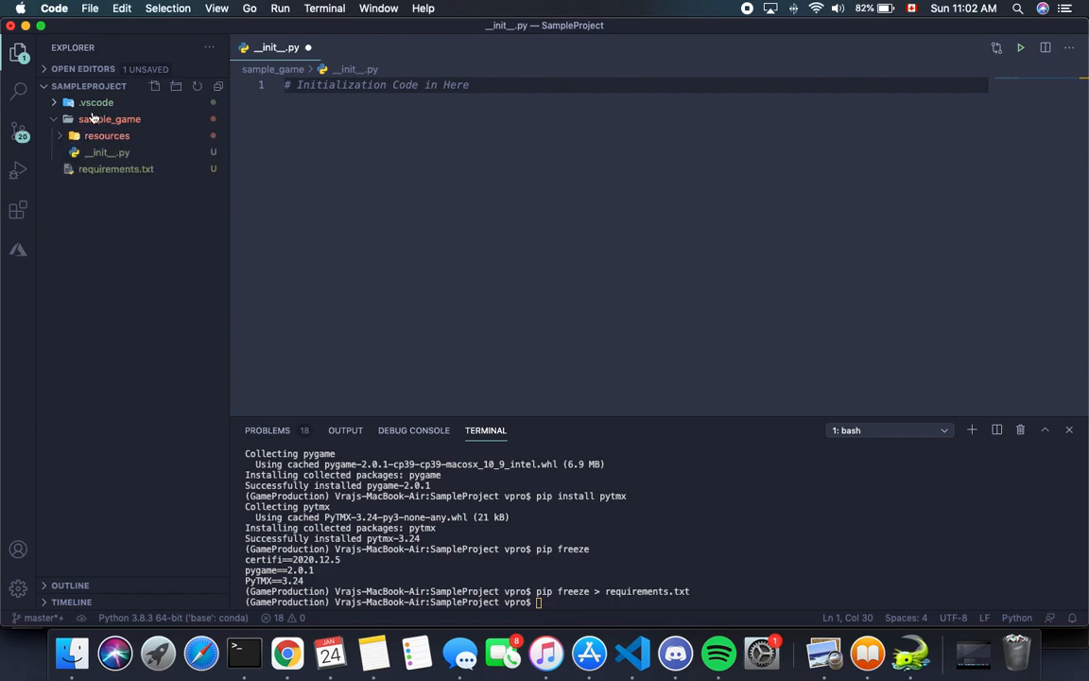
Step: Create a new file named __main__.py inside the sample_game folder
{"action": "left_click", "coordinate": [157, 87]}
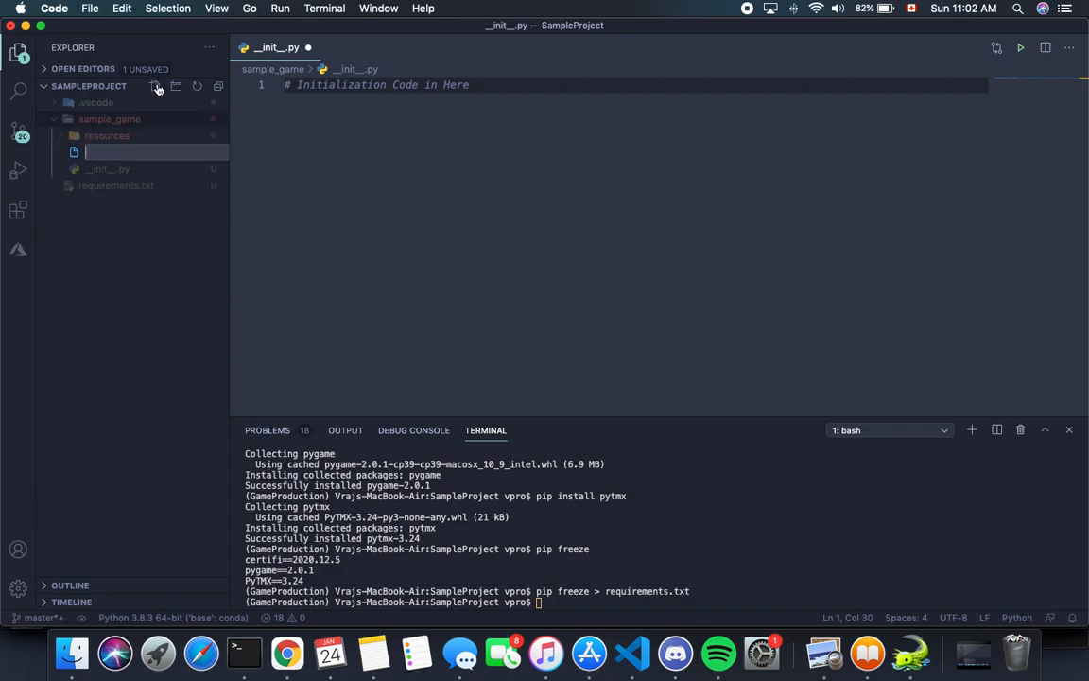
{"action": "type", "text": "__main__.py"}
{"action": "key", "text": "Return"}
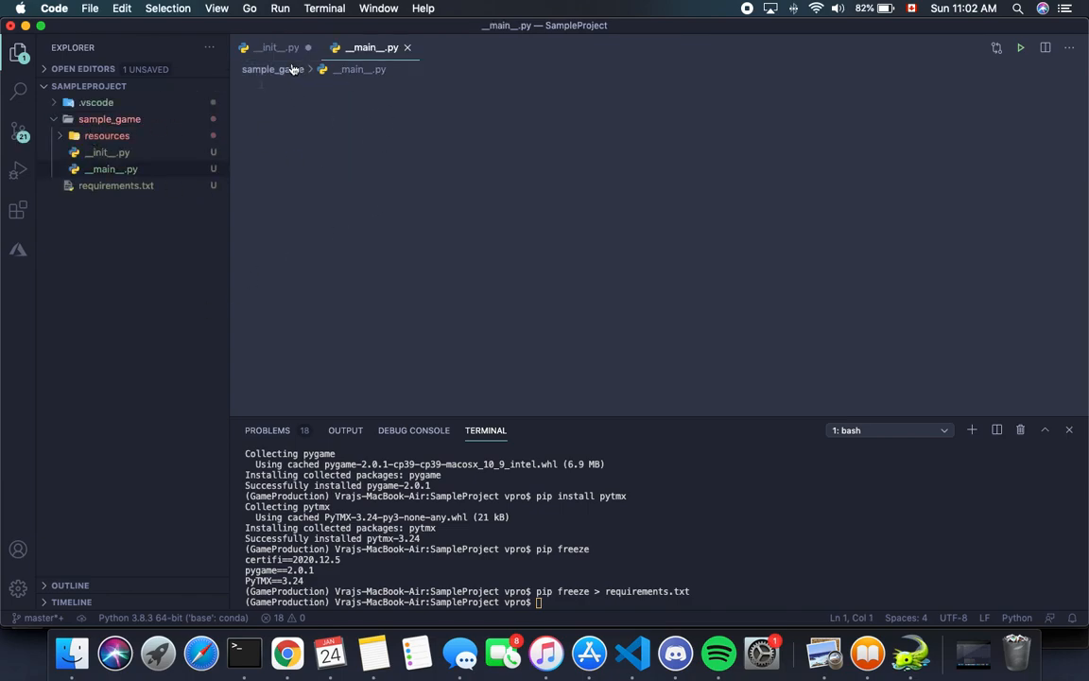
Step: Save the changes in __init__.py and return to __main__.py
{"action": "left_click", "coordinate": [265, 47]}
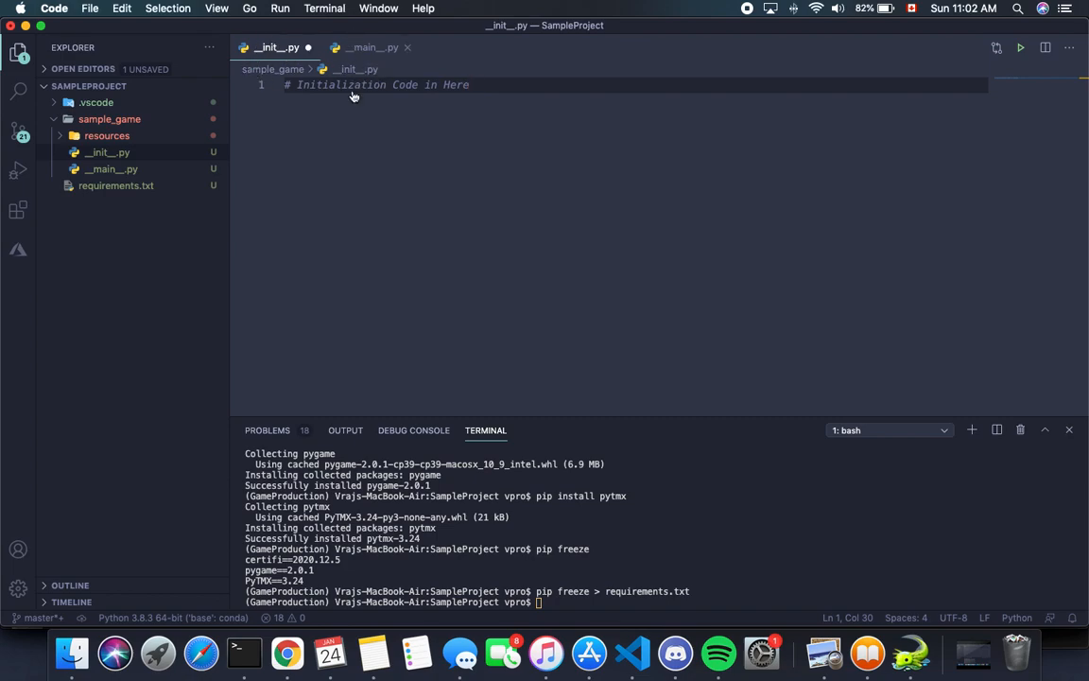
{"action": "key", "text": "super+s"}
{"action": "left_click", "coordinate": [373, 47]}
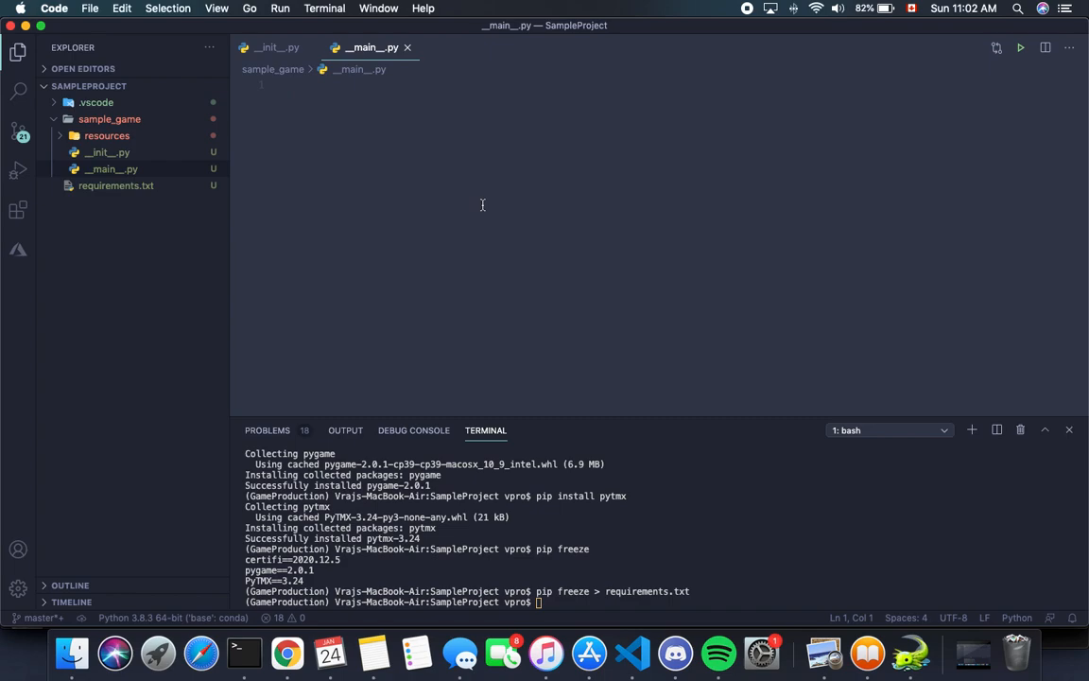
Step: Define a main() function containing only pass in __main__.py, starting on the second line
{"action": "key", "text": "Return"}
{"action": "type", "text": "ed"}
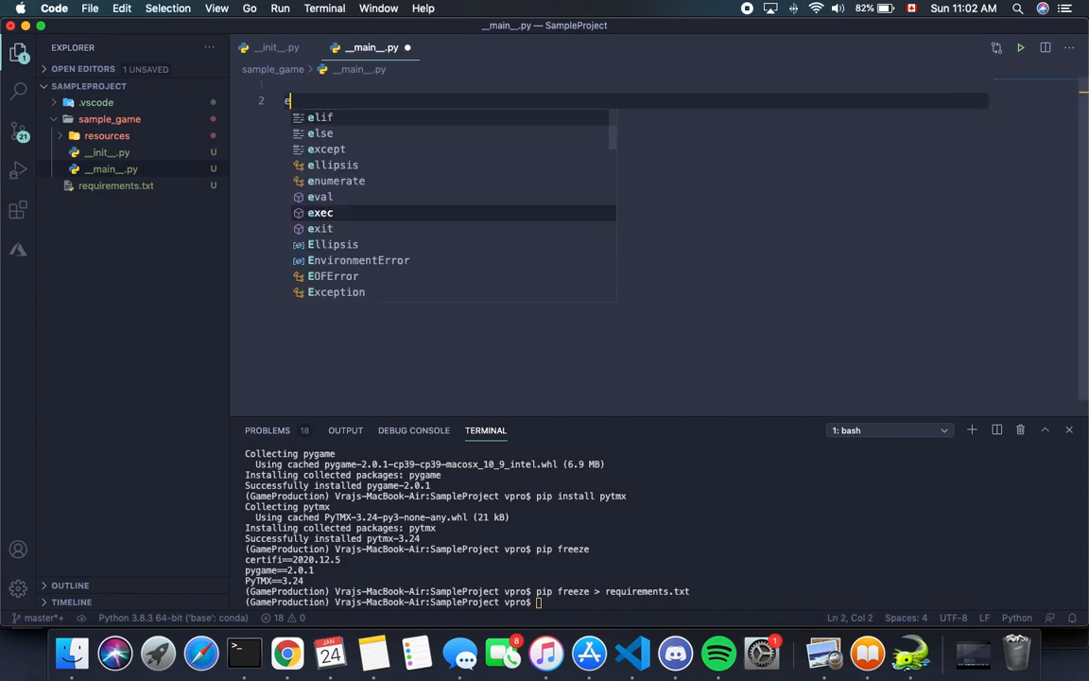
{"action": "key", "text": "BackSpace"}
{"action": "key", "text": "BackSpace"}
{"action": "type", "text": "def main():"}
{"action": "key", "text": "Return"}
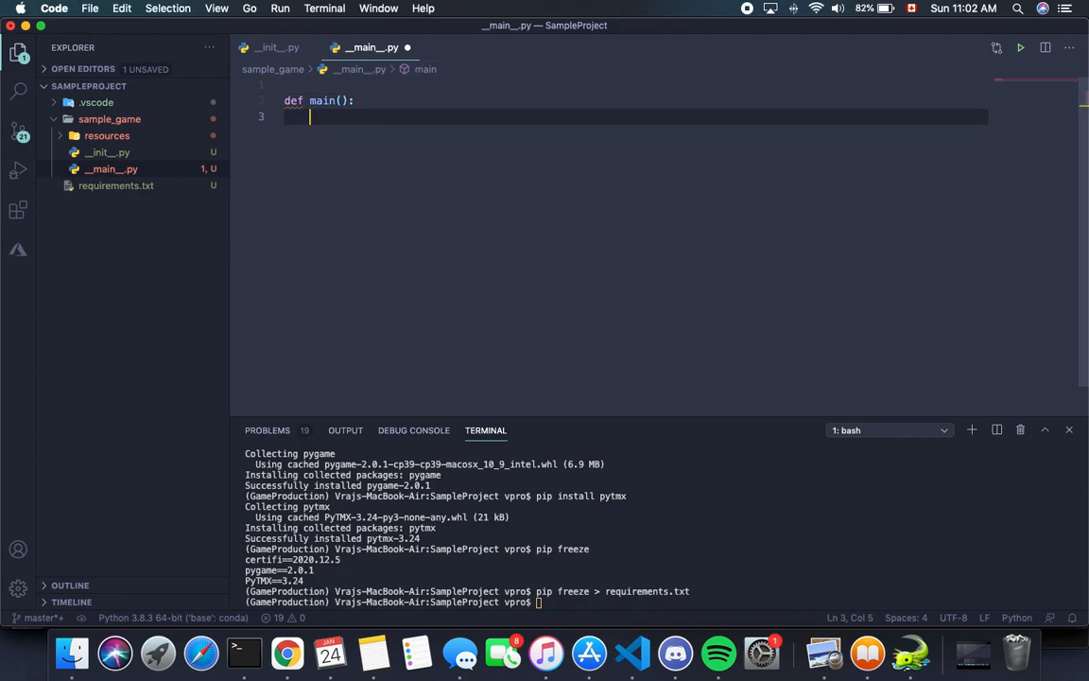
{"action": "type", "text": "pass"}
{"action": "key", "text": "Return"}
{"action": "key", "text": "Return"}
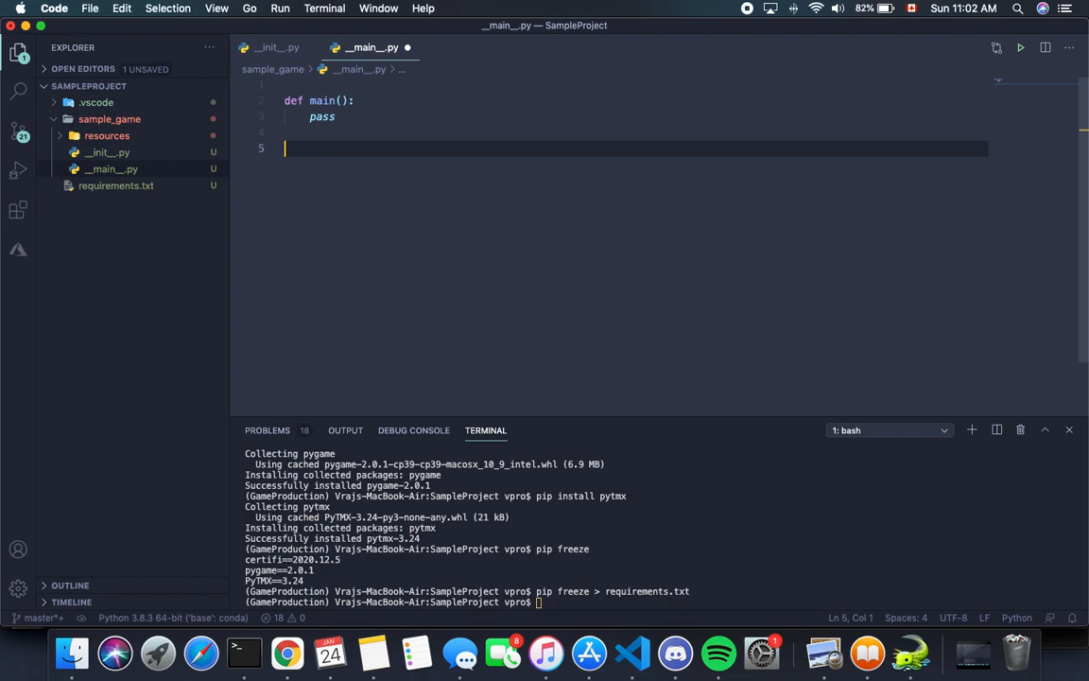
Step: Below main(), add the line if __name__ == '__main__': and start its indented body
{"action": "type", "text": "if __"}
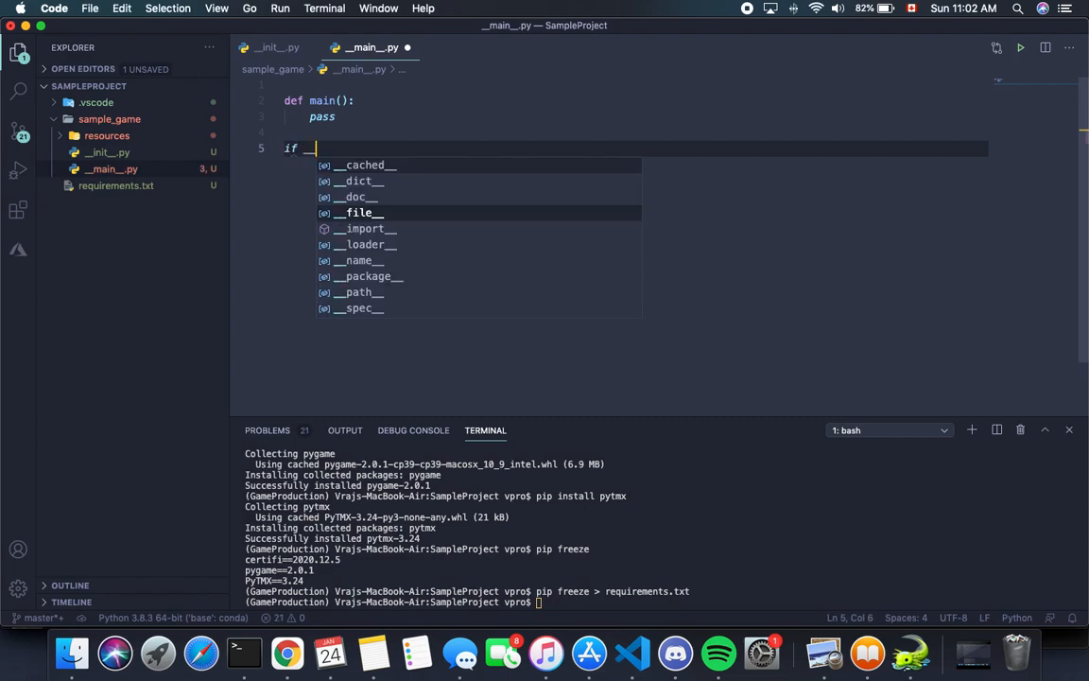
{"action": "type", "text": "name__ == '__"}
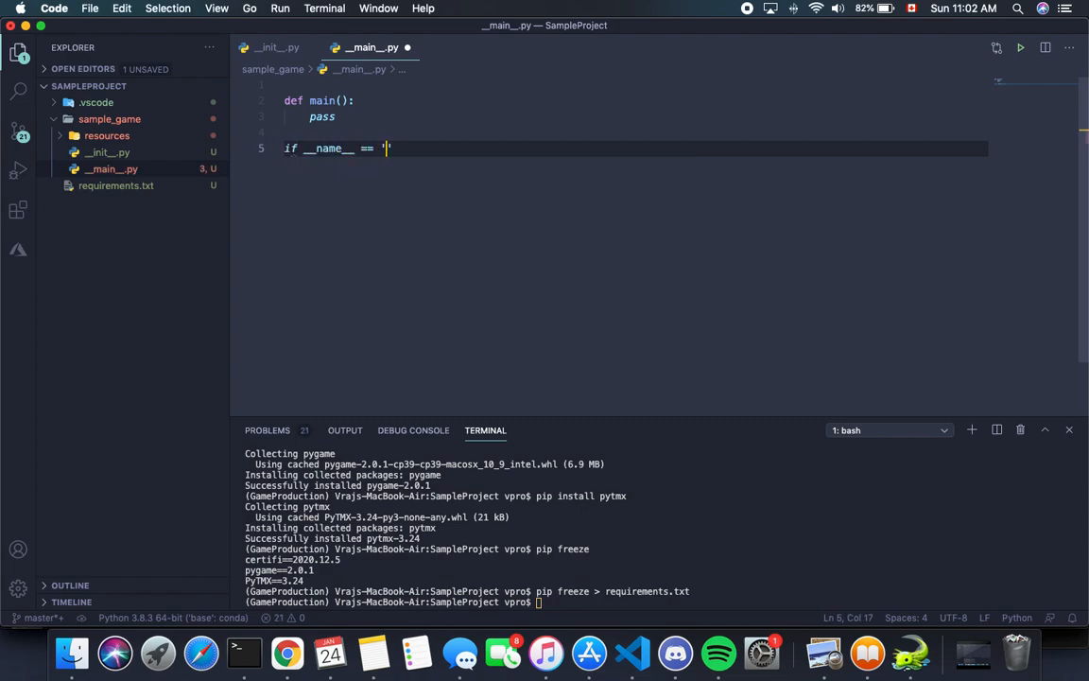
{"action": "type", "text": "main__'"}
{"action": "type", "text": "\""}
{"action": "key", "text": "BackSpace"}
{"action": "key", "text": "BackSpace"}
{"action": "type", "text": ":"}
{"action": "key", "text": "Return"}
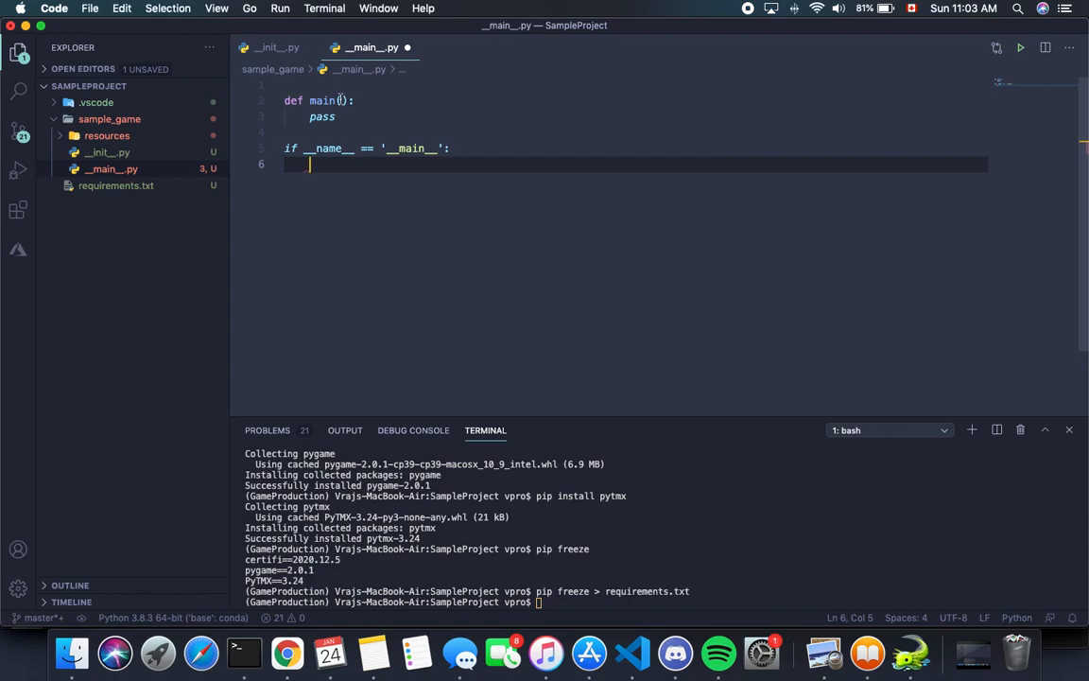
Step: Add the statement print('Hello') below the comment in __init__.py, separated by a blank line
{"action": "left_click", "coordinate": [245, 48]}
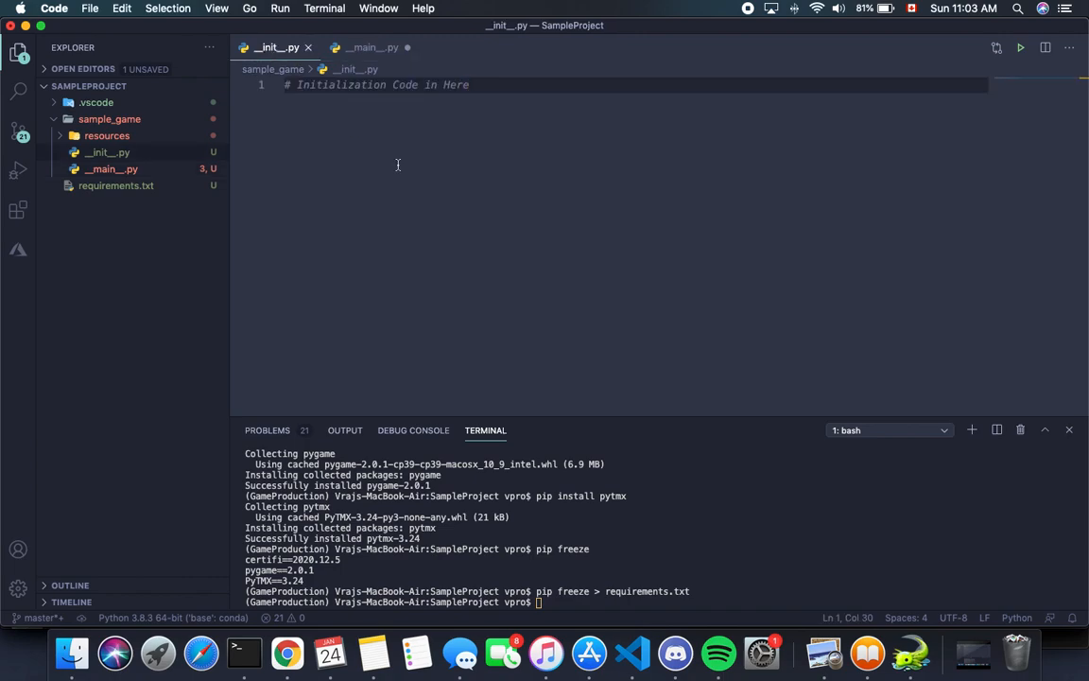
{"action": "key", "text": "Return"}
{"action": "key", "text": "Return"}
{"action": "type", "text": "prin"}
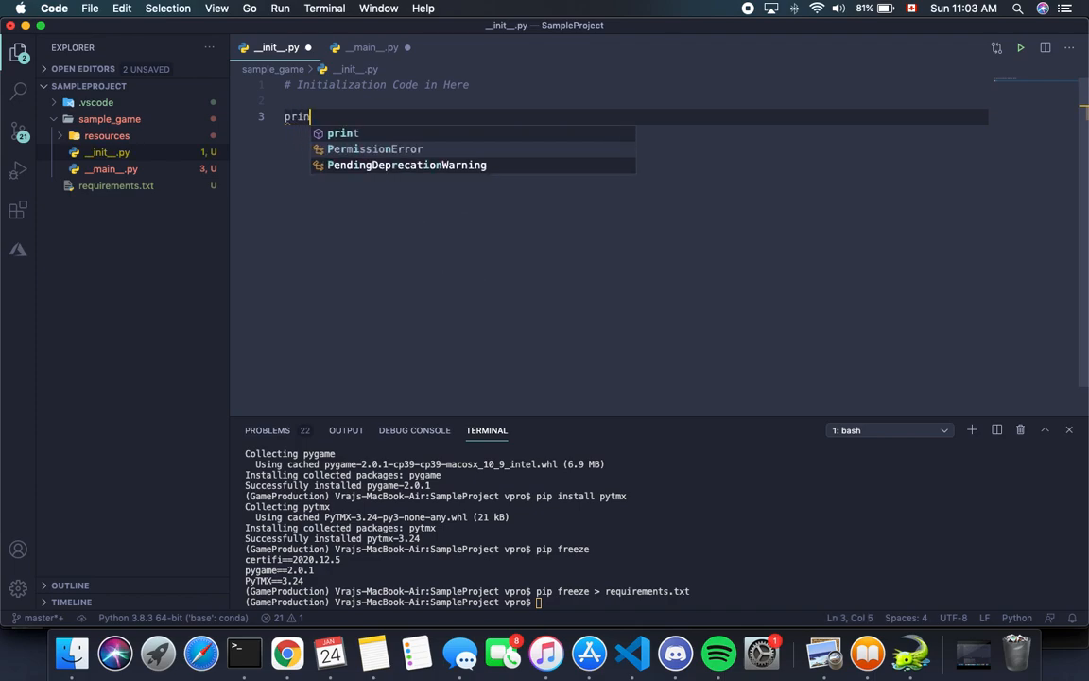
{"action": "type", "text": "t('Hello')"}
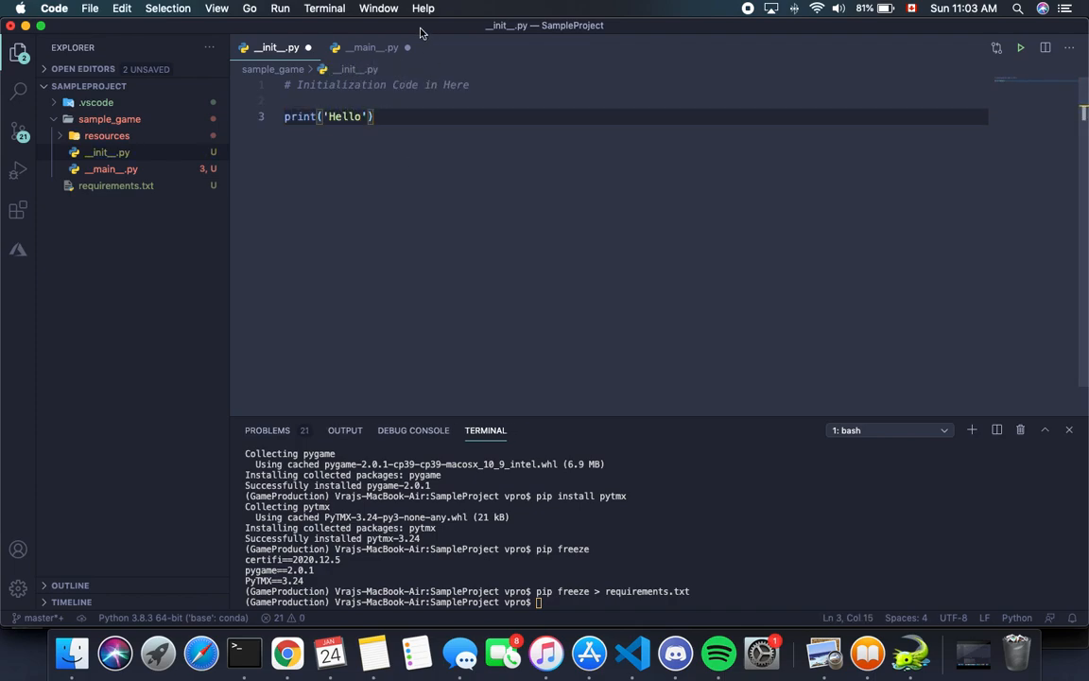
Step: Define a function important() that returns None below the print statement in __init__.py
{"action": "key", "text": "Return"}
{"action": "key", "text": "Return"}
{"action": "type", "text": "def "}
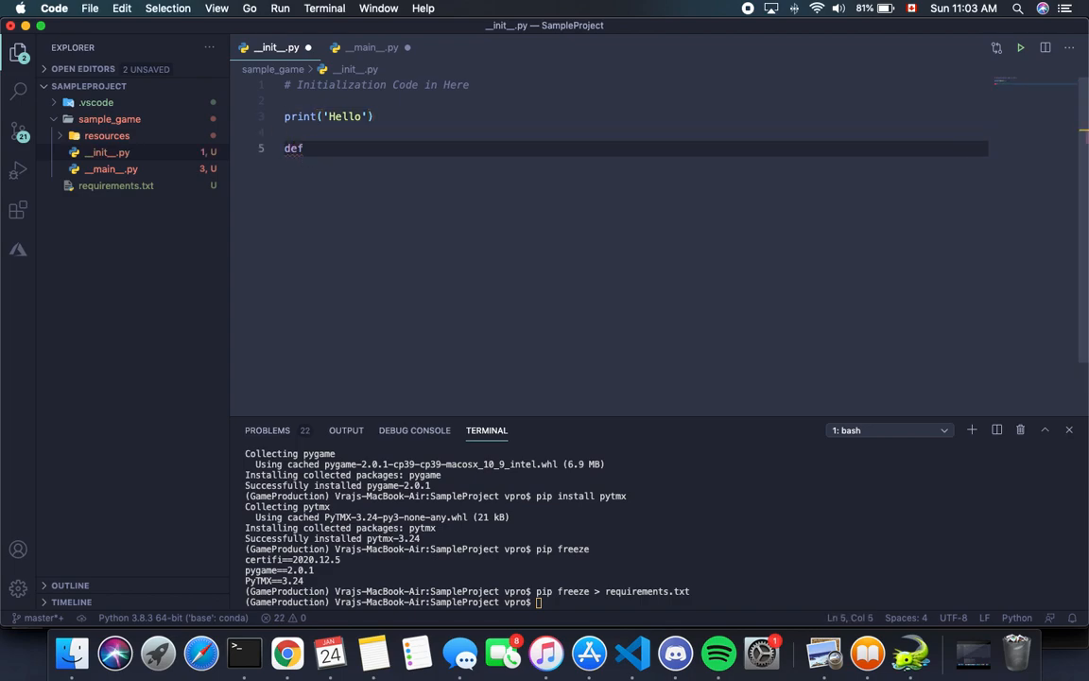
{"action": "type", "text": "impoa"}
{"action": "key", "text": "BackSpace"}
{"action": "type", "text": "rtant("}
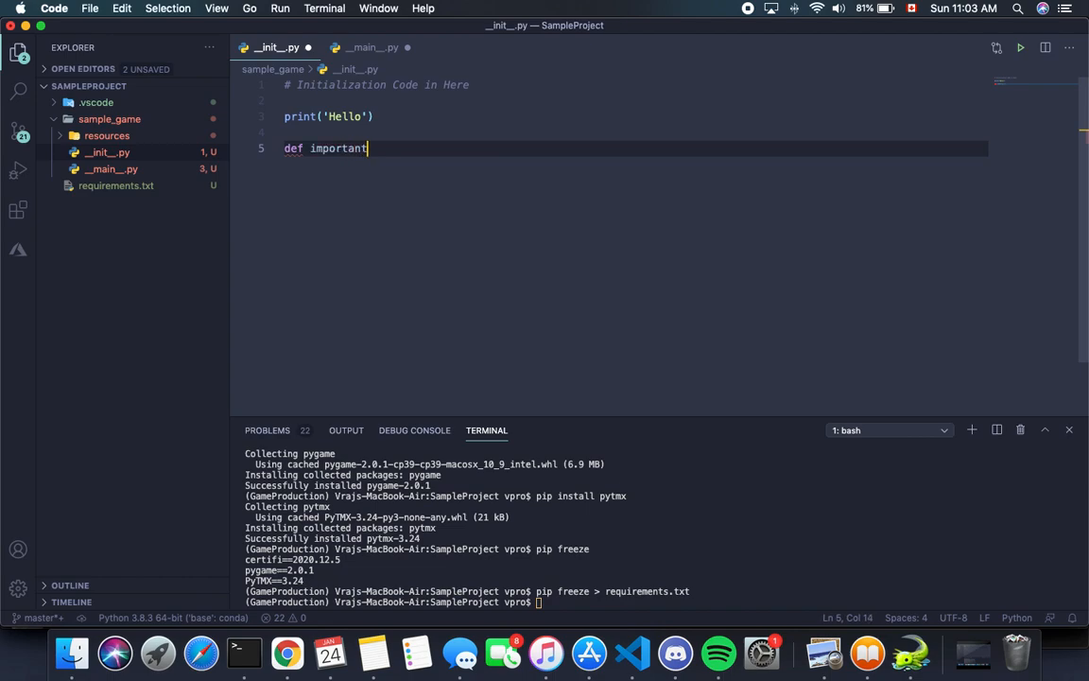
{"action": "key", "text": "BackSpace"}
{"action": "type", "text": "):"}
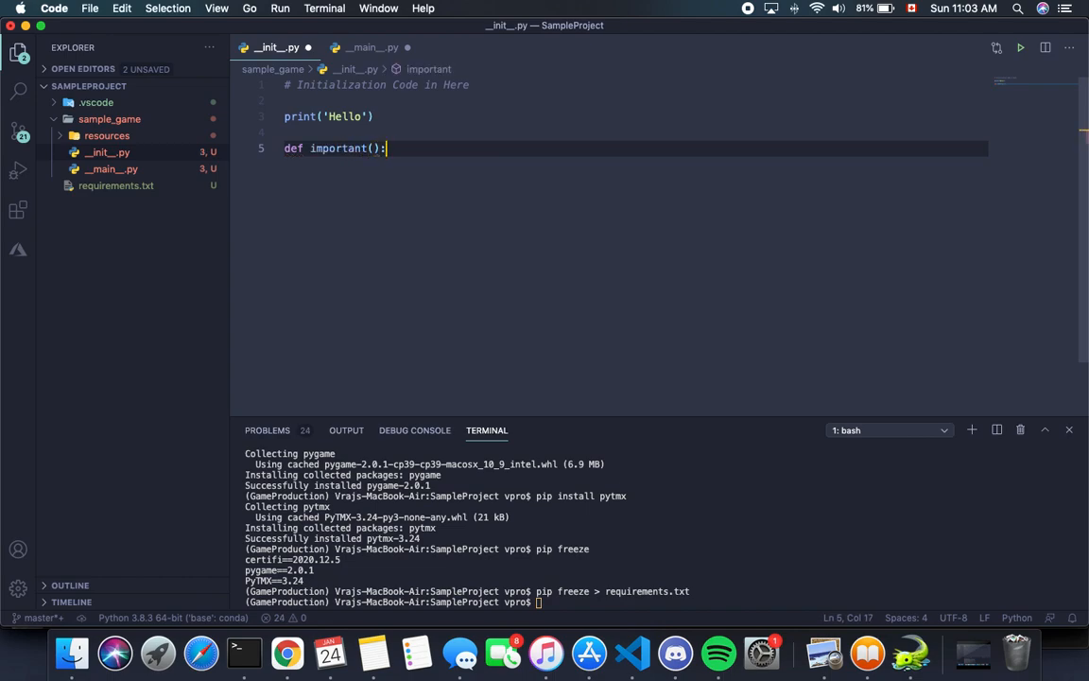
{"action": "key", "text": "Return"}
{"action": "type", "text": "return None"}
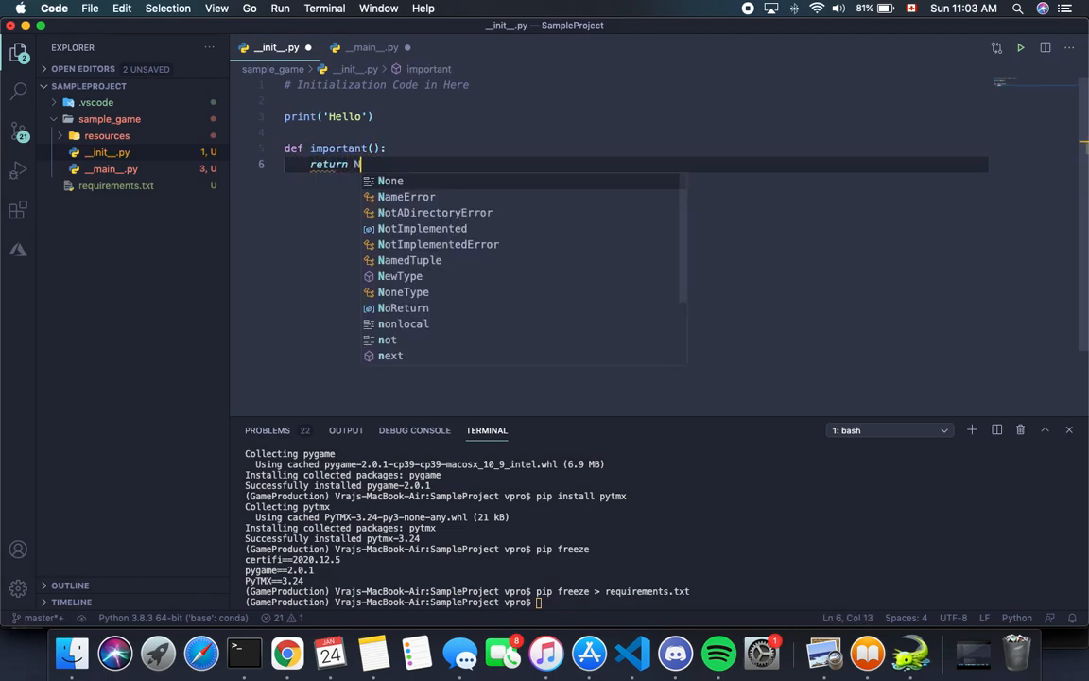
{"action": "left_click", "coordinate": [567, 153]}
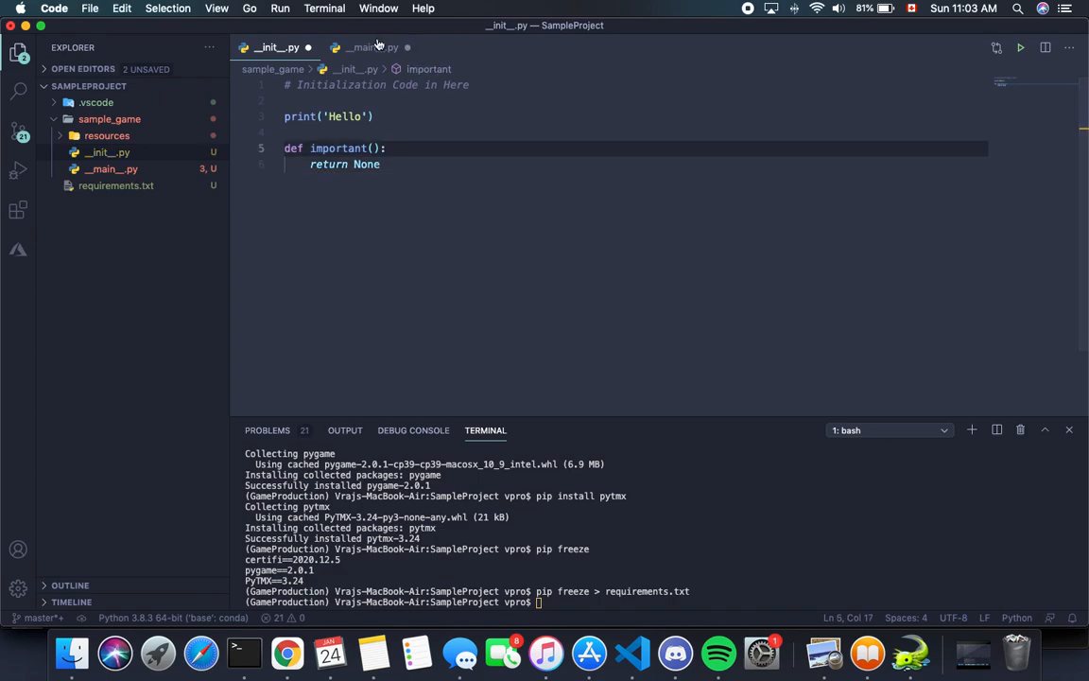
{"action": "left_click", "coordinate": [342, 45]}
{"action": "left_click", "coordinate": [372, 104]}
{"action": "left_click", "coordinate": [274, 47]}
{"action": "left_click_drag", "start_coordinate": [282, 148], "coordinate": [407, 168]}
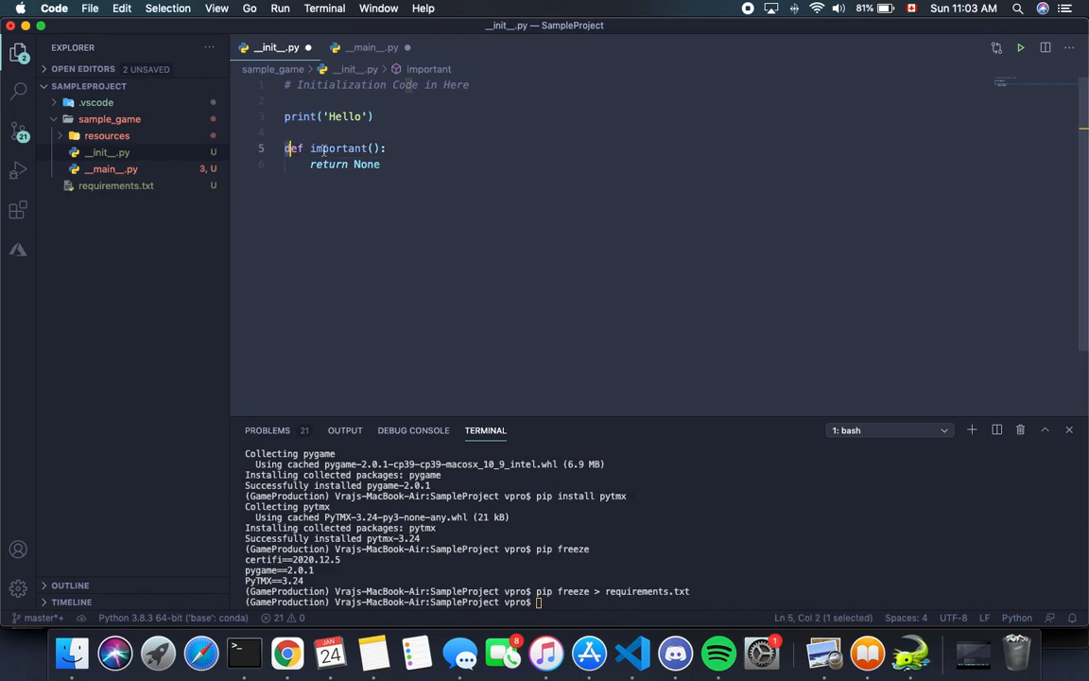
Step: Remove the print statement and the important() function from __init__.py, keeping only the initialization comment
{"action": "left_click", "coordinate": [377, 117]}
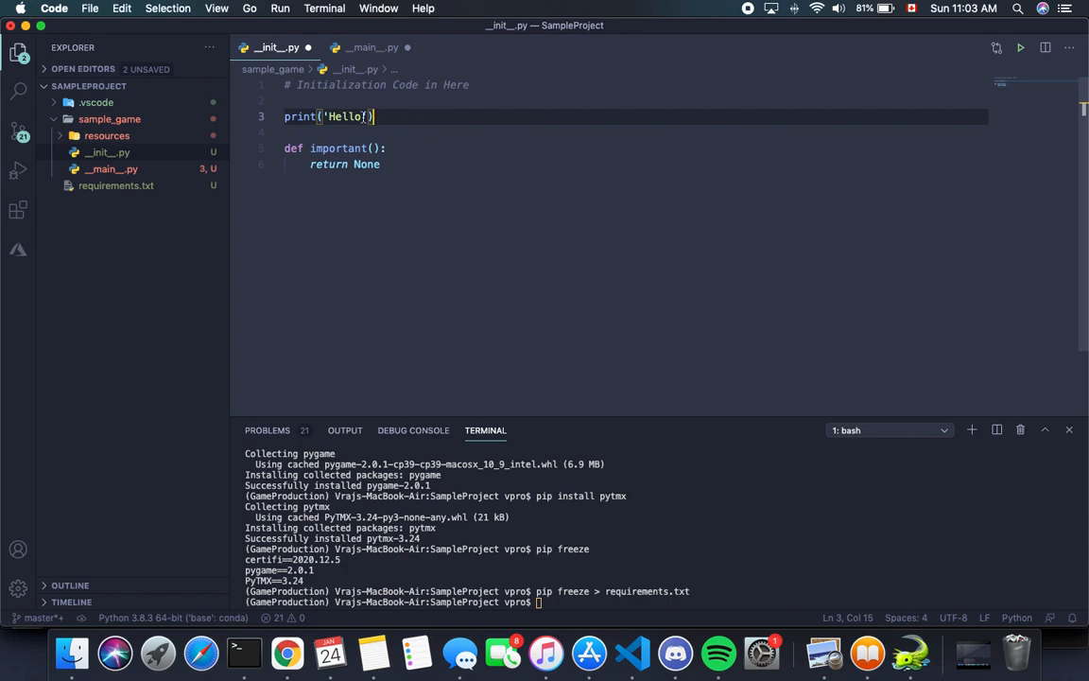
{"action": "key", "text": "shift+Up"}
{"action": "key", "text": "BackSpace"}
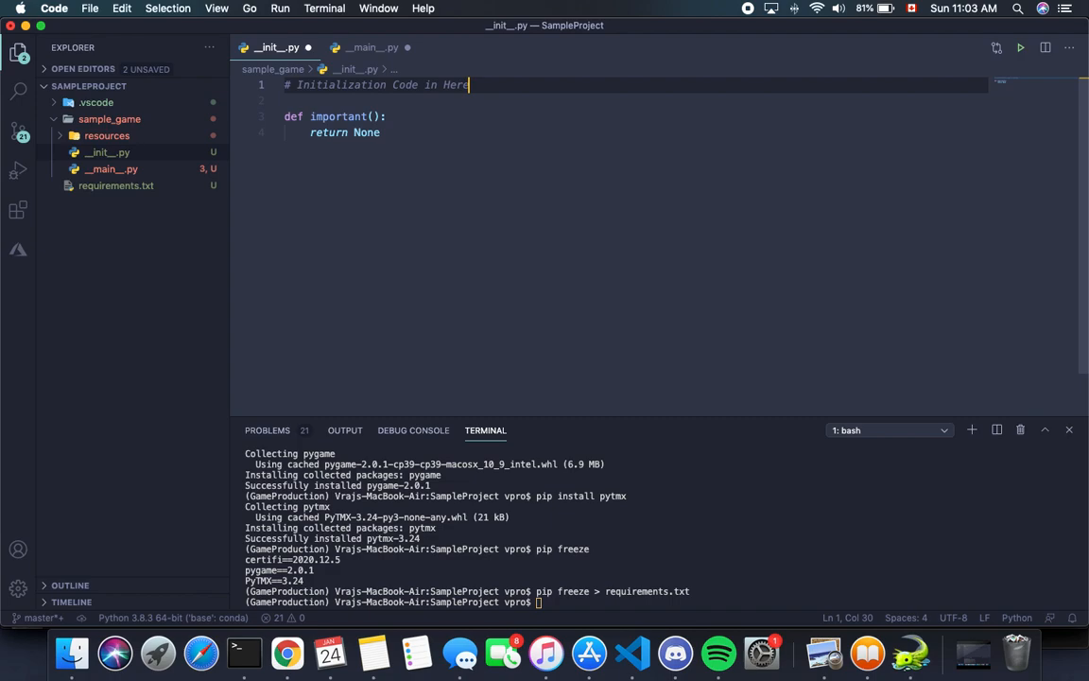
{"action": "left_click_drag", "start_coordinate": [382, 136], "coordinate": [264, 99]}
{"action": "key", "text": "BackSpace"}
{"action": "key", "text": "BackSpace"}
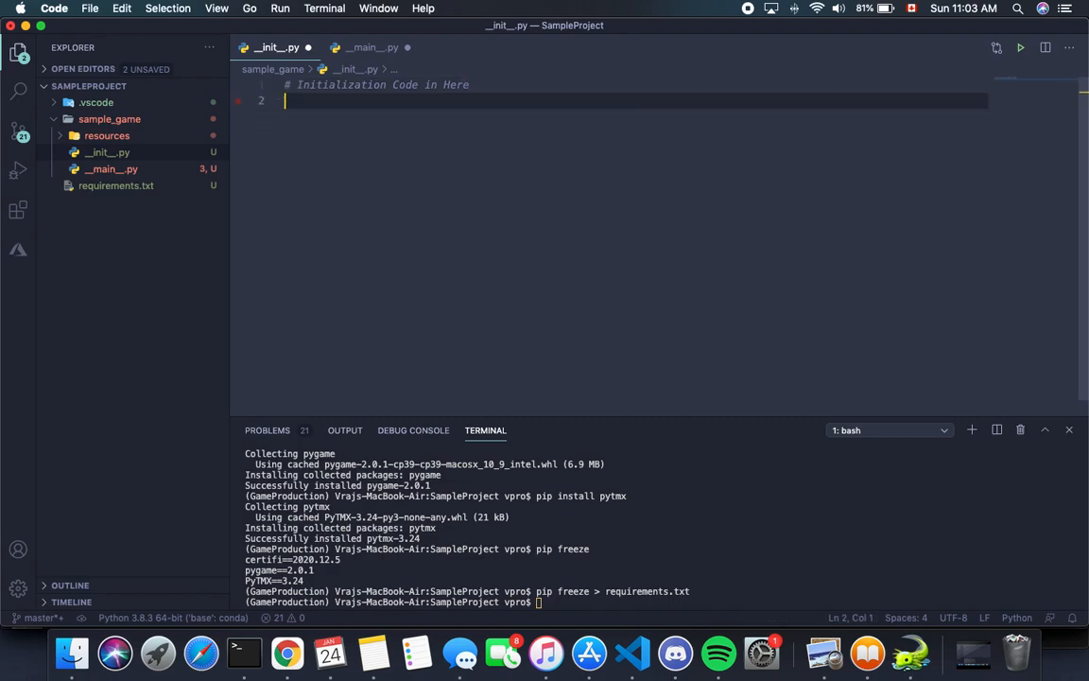